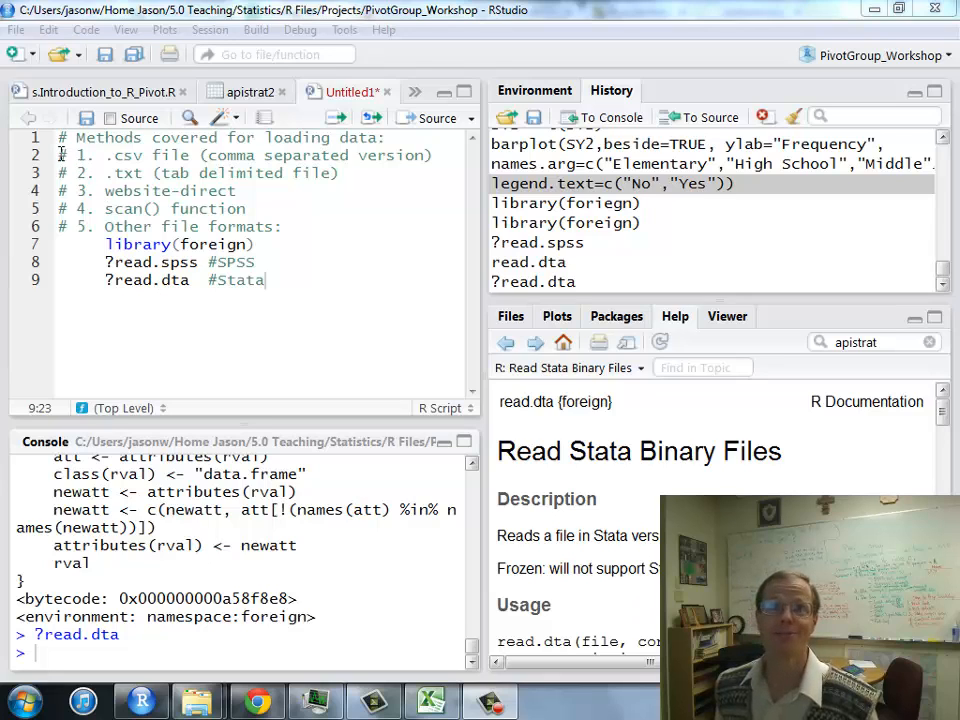
Point out the .csv line among the data-loading methods and bring the Google Sheets fish tank data to the front
{"action": "left_click_drag", "start_coordinate": [60, 154], "coordinate": [320, 225]}
{"action": "left_click", "coordinate": [320, 225]}
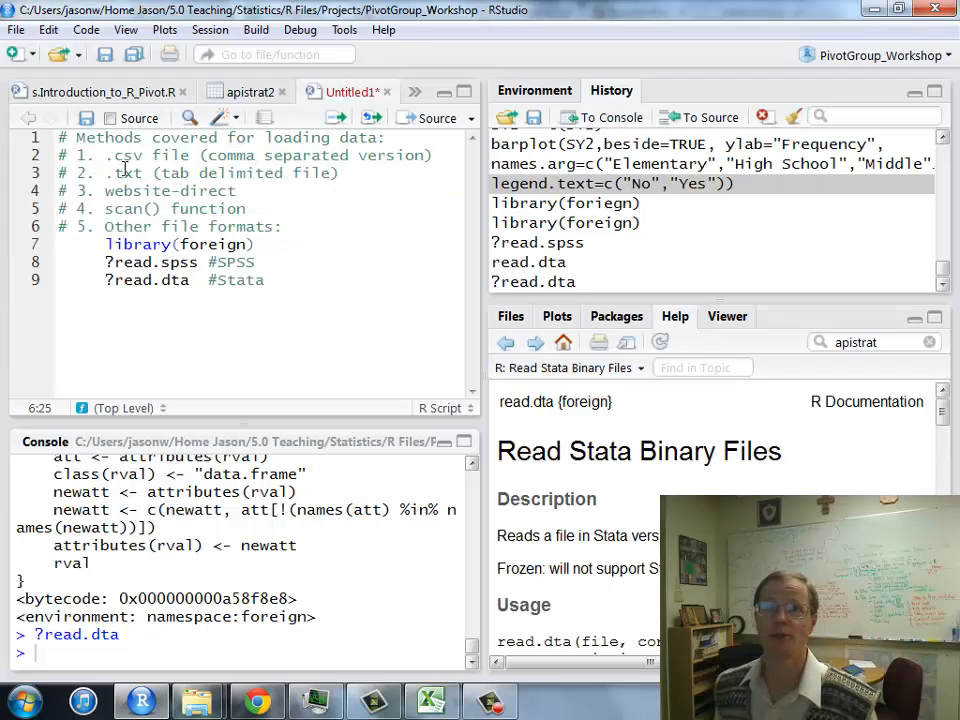
{"action": "left_click_drag", "start_coordinate": [106, 157], "coordinate": [142, 157]}
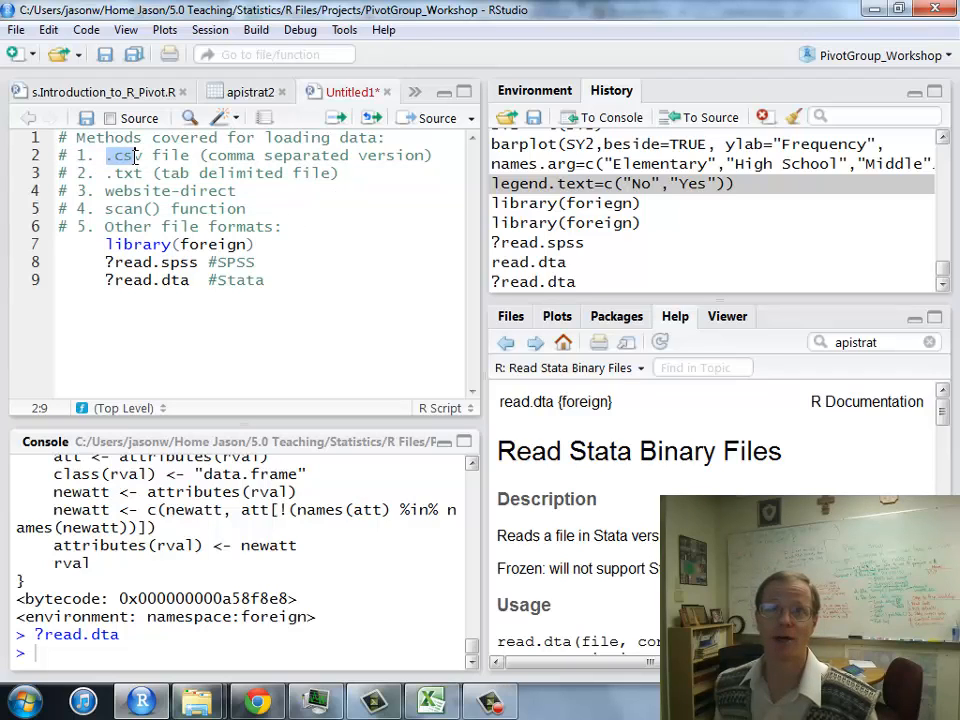
{"action": "left_click", "coordinate": [142, 157]}
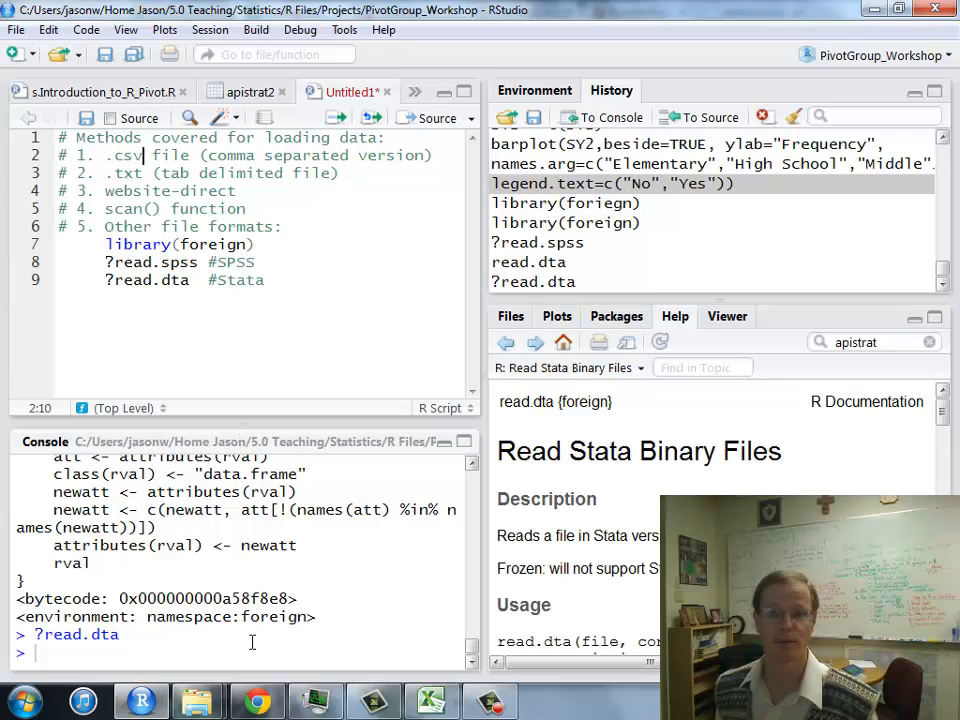
{"action": "left_click", "coordinate": [257, 702]}
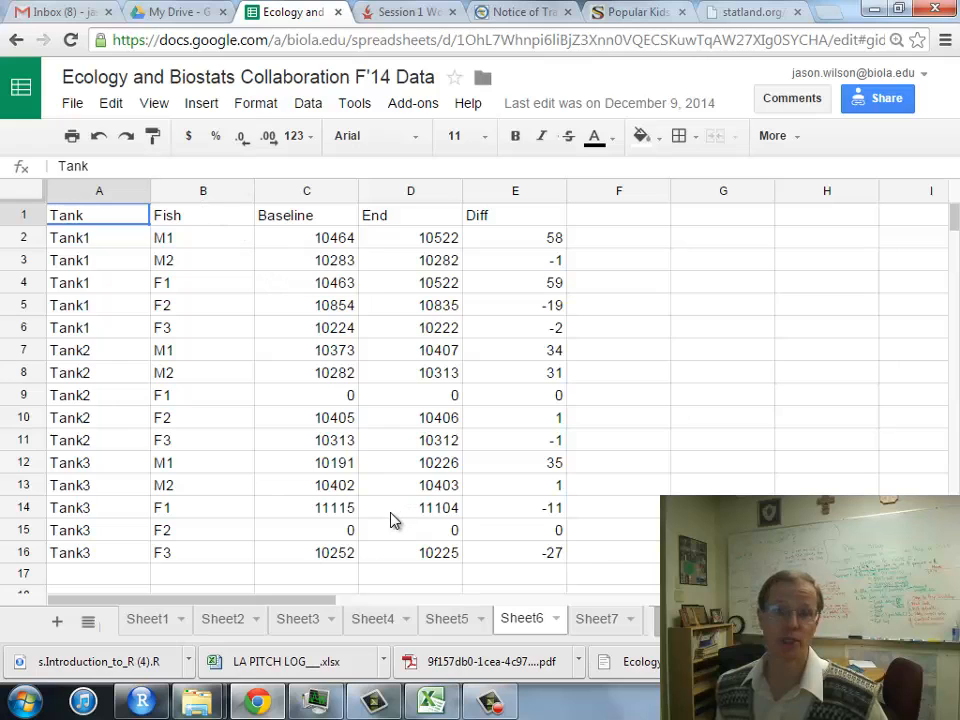
Download the current fish tank sheet as a comma-separated .csv file and return to RStudio
{"action": "left_click", "coordinate": [72, 104]}
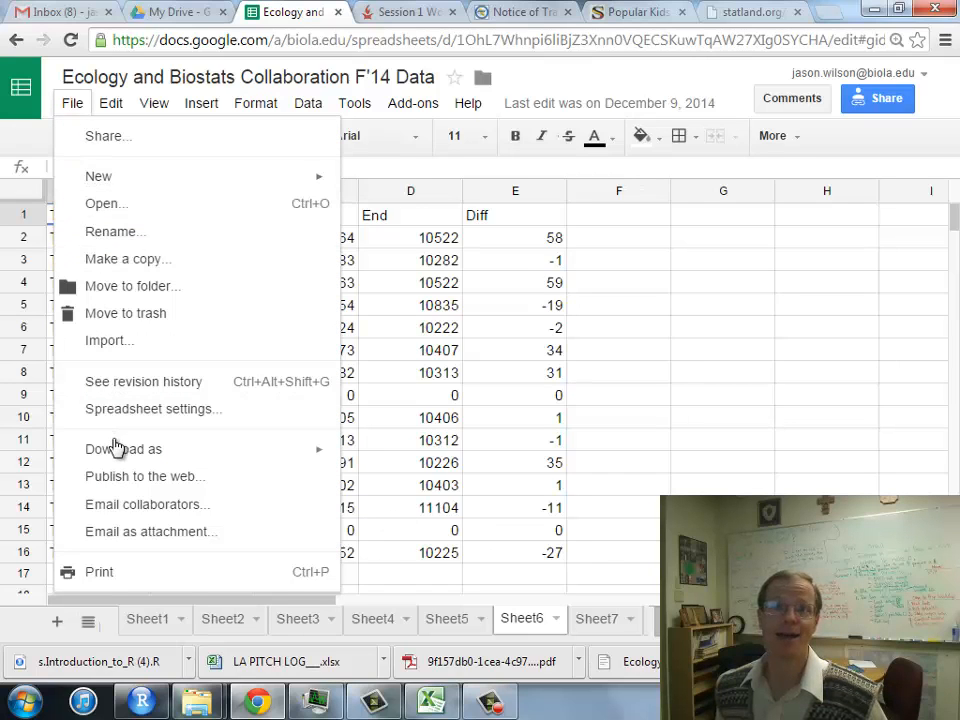
{"action": "mouse_move", "coordinate": [123, 449]}
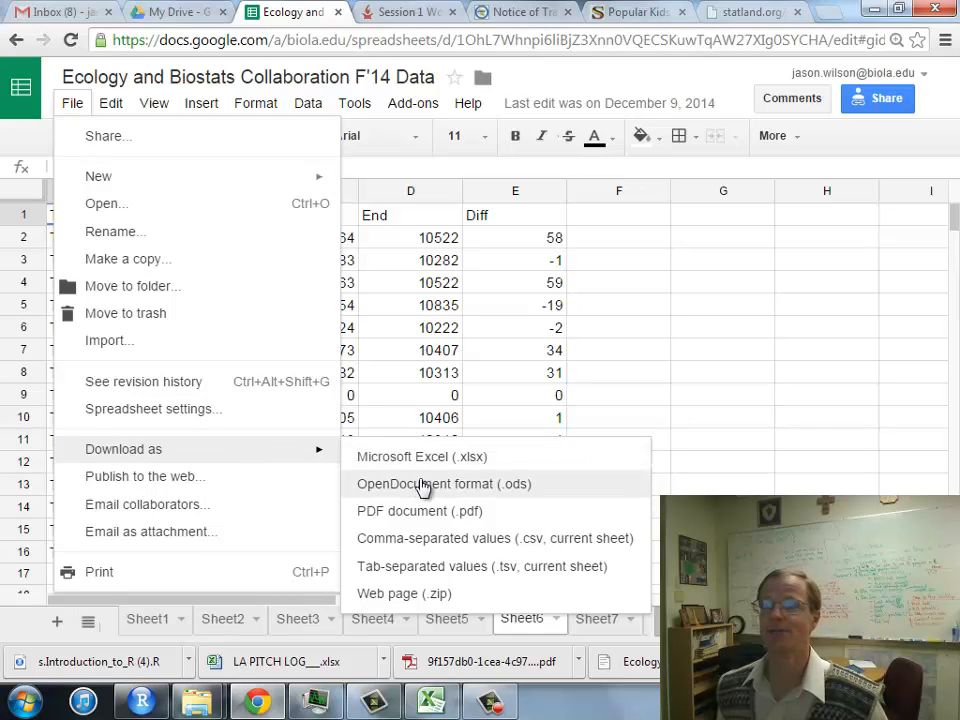
{"action": "left_click", "coordinate": [436, 540]}
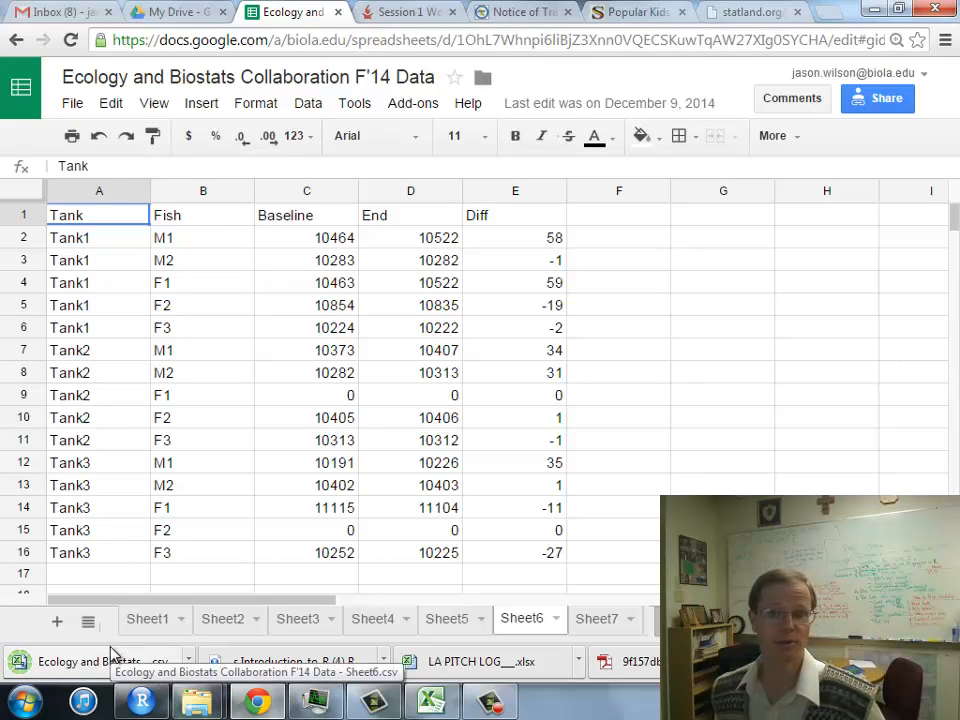
{"action": "left_click", "coordinate": [141, 702]}
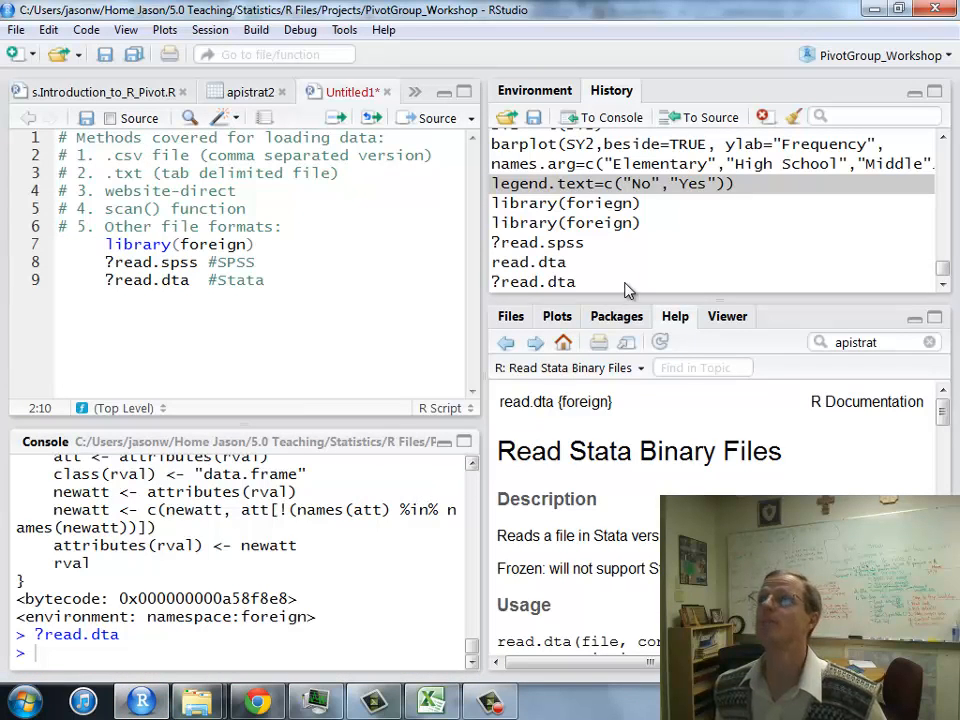
Start a text-file dataset import from the Environment pane and browse to the Downloads folder
{"action": "left_click", "coordinate": [538, 95]}
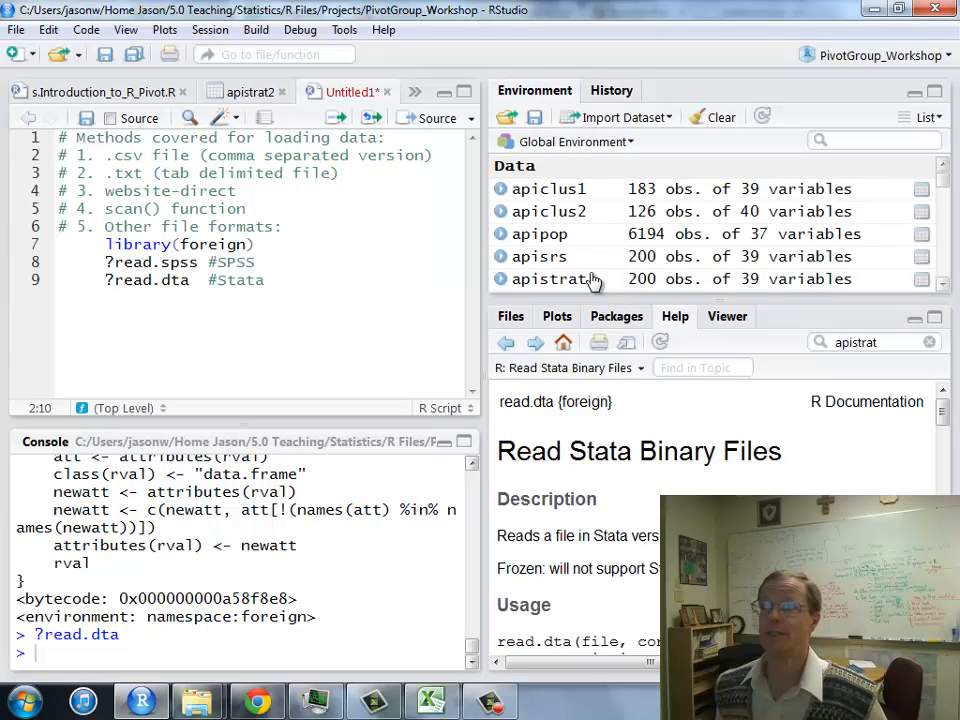
{"action": "left_click", "coordinate": [630, 122]}
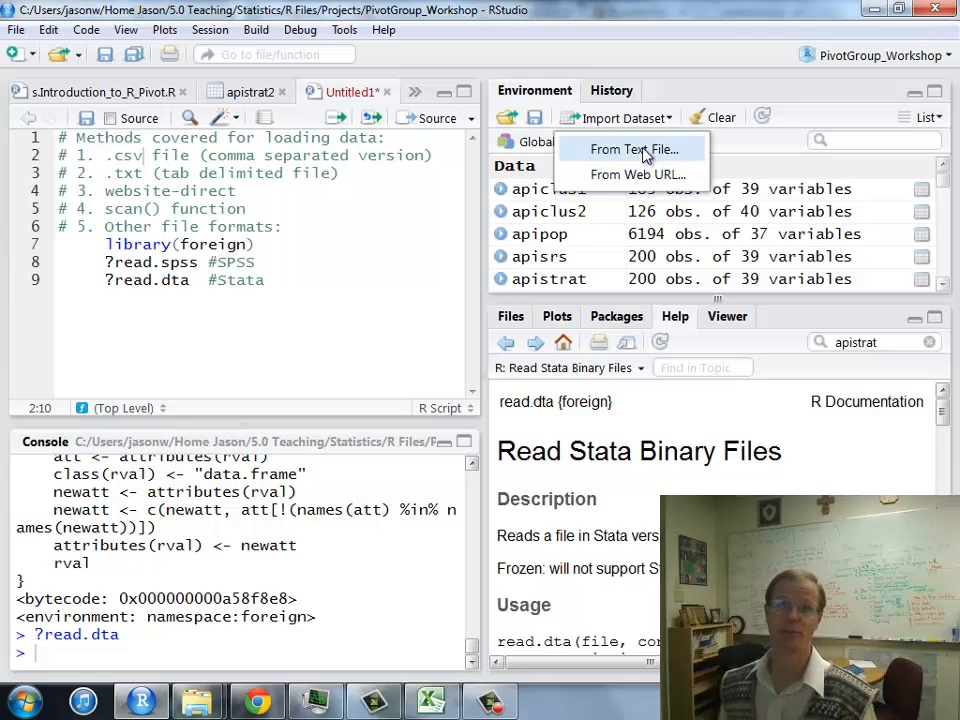
{"action": "left_click", "coordinate": [645, 152]}
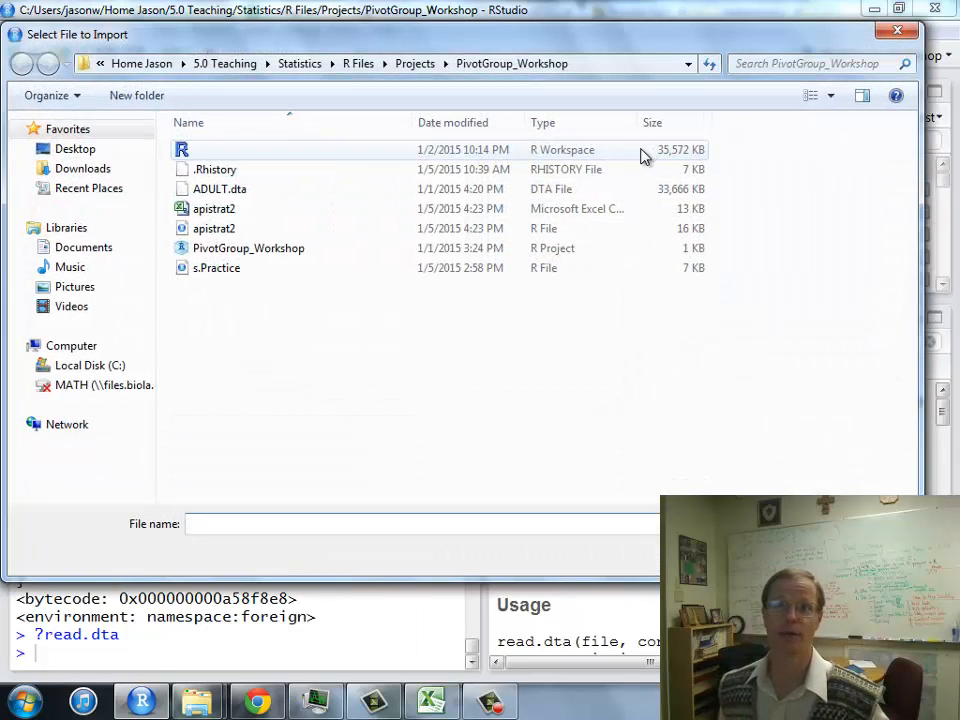
{"action": "left_click", "coordinate": [84, 152]}
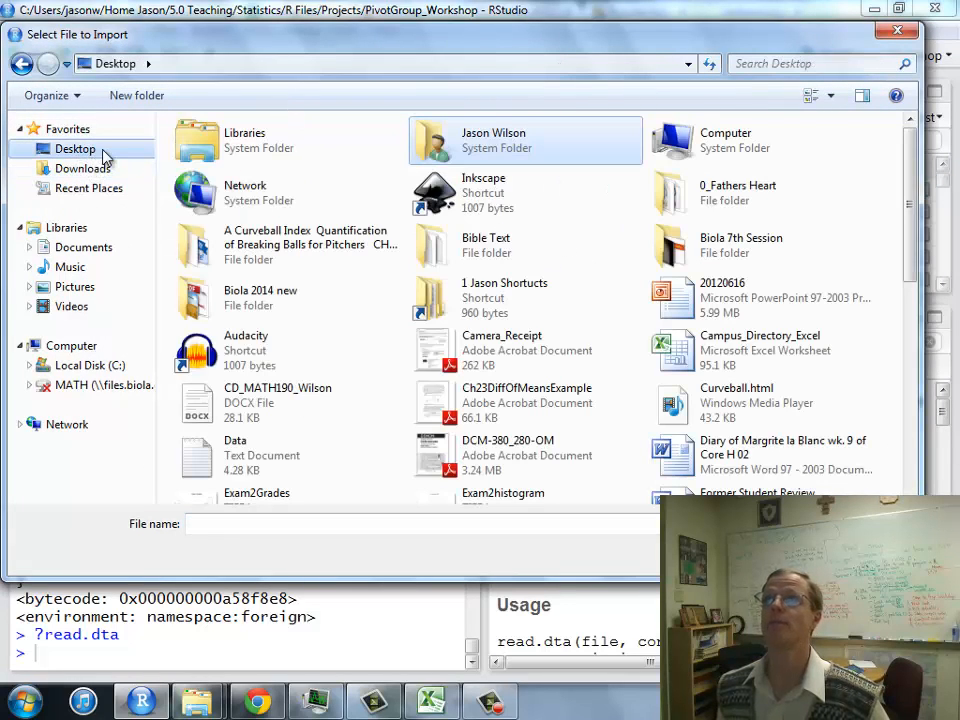
{"action": "left_click", "coordinate": [98, 170]}
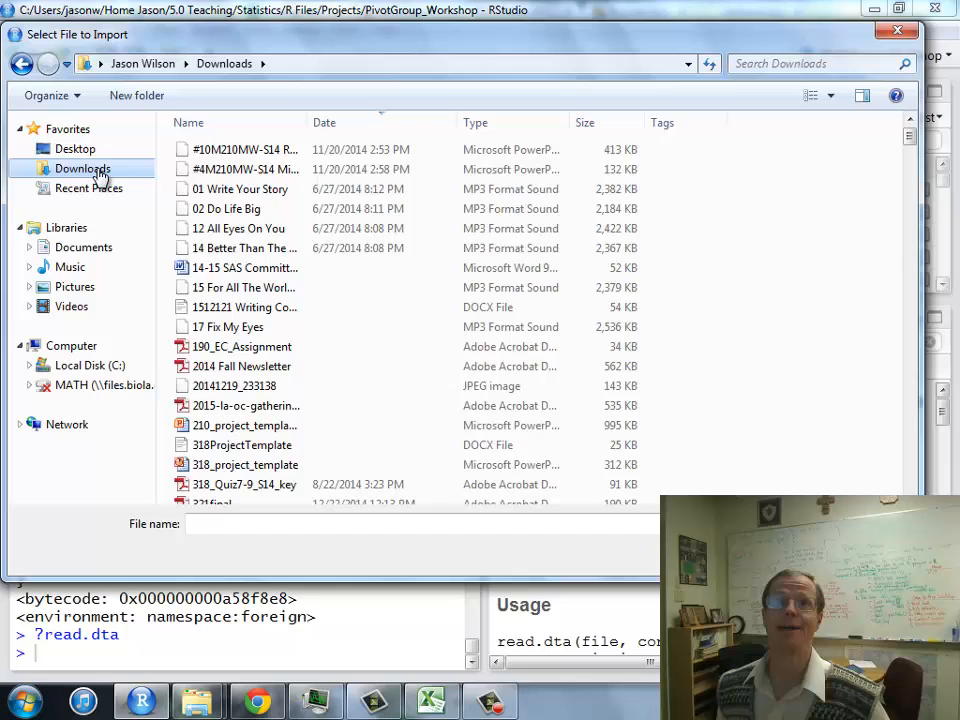
Sort Downloads by newest date and choose the Ecology fish tank CSV for the import preview
{"action": "left_click", "coordinate": [343, 131]}
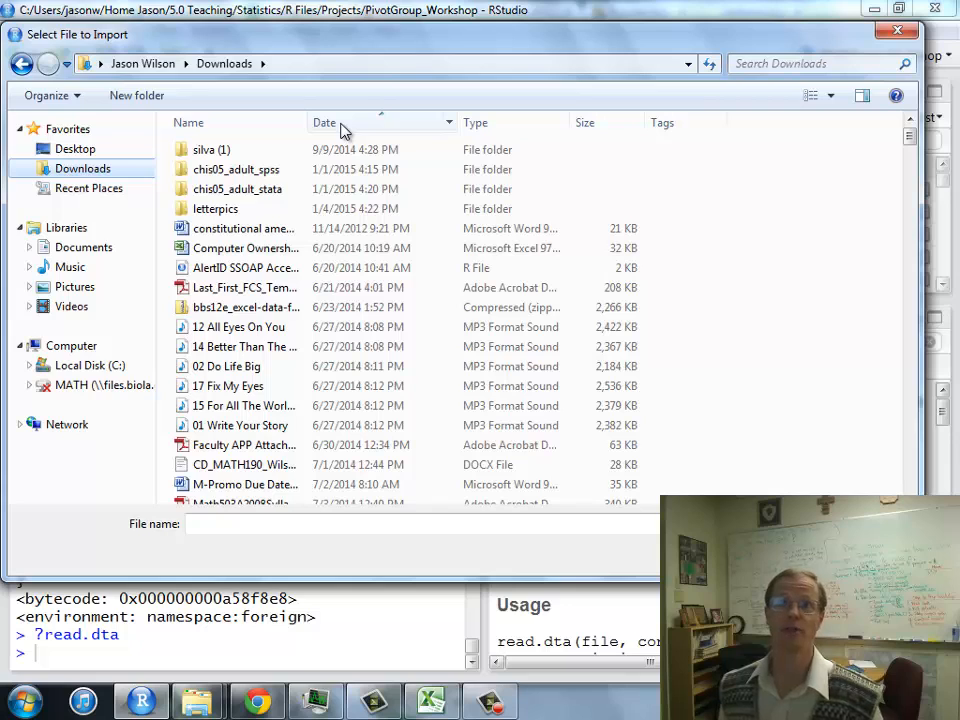
{"action": "left_click", "coordinate": [343, 122]}
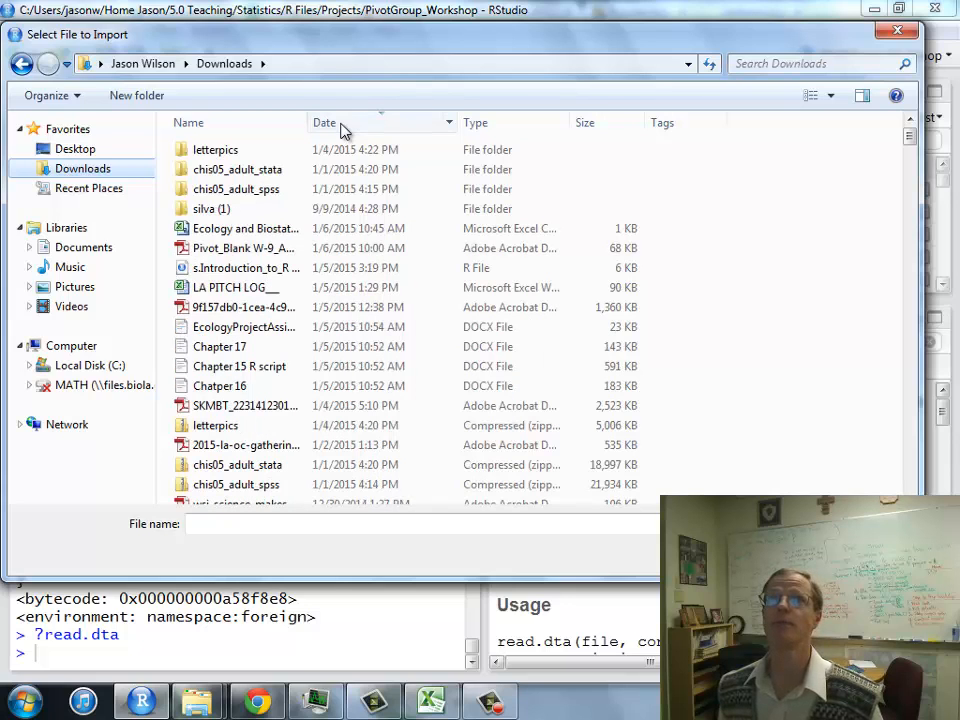
{"action": "left_click", "coordinate": [228, 236]}
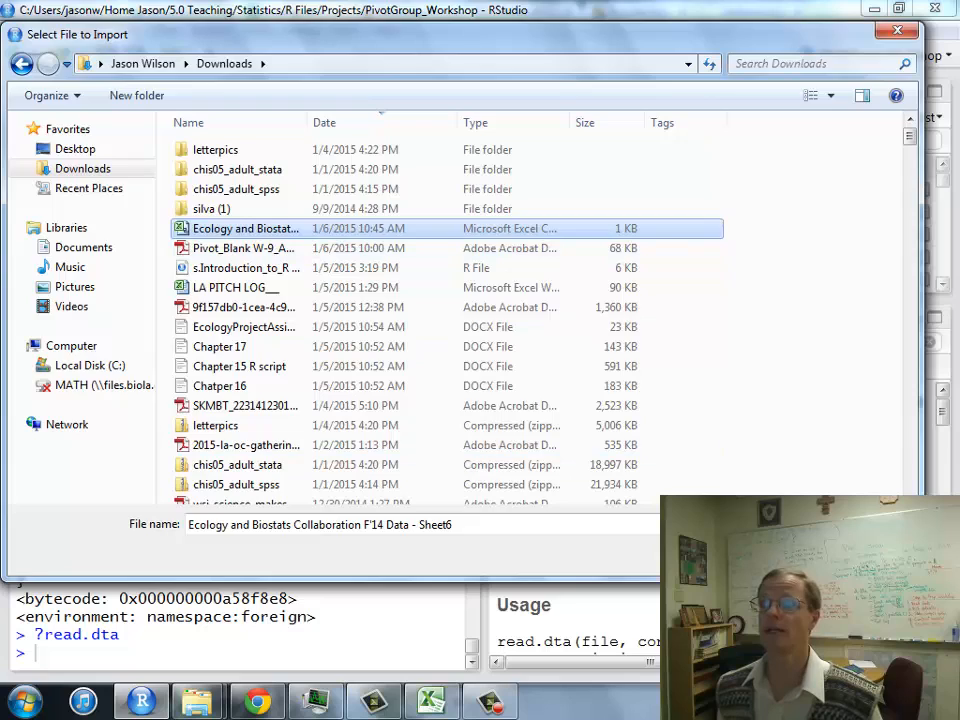
{"action": "key", "text": "Return"}
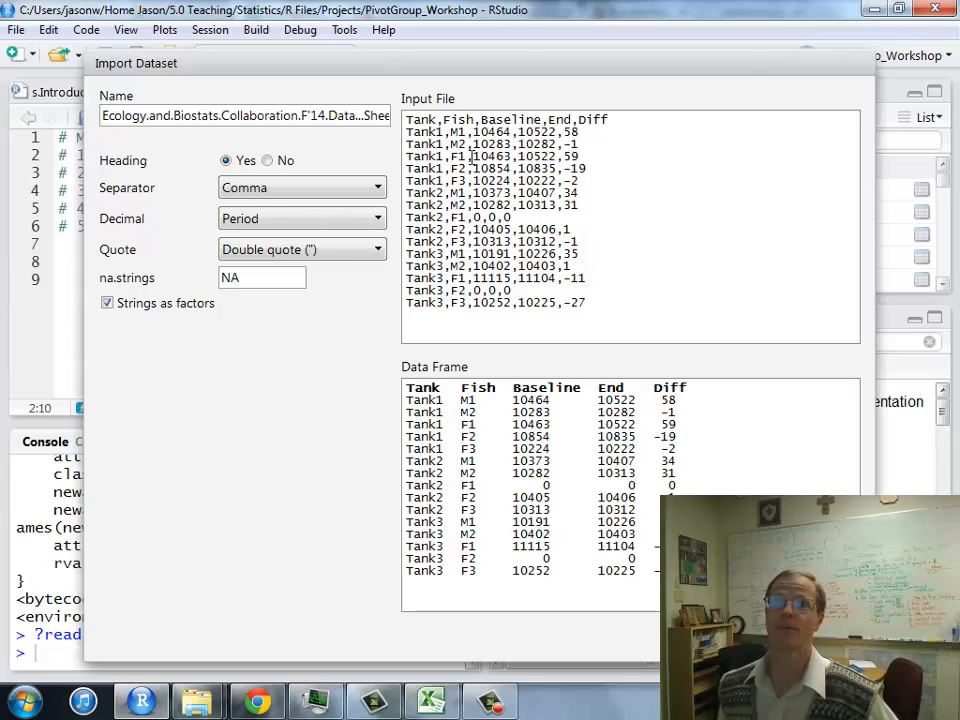
Compare with the original sheet, keep the first row as headings, and import the CSV as data frame Test1
{"action": "left_click", "coordinate": [257, 702]}
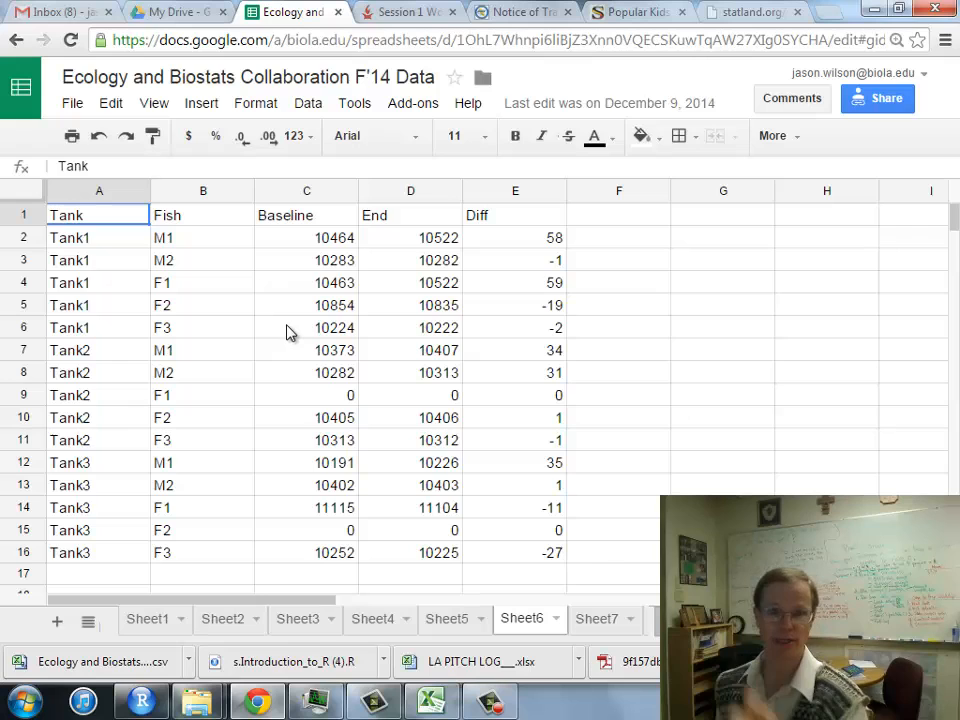
{"action": "left_click", "coordinate": [141, 702]}
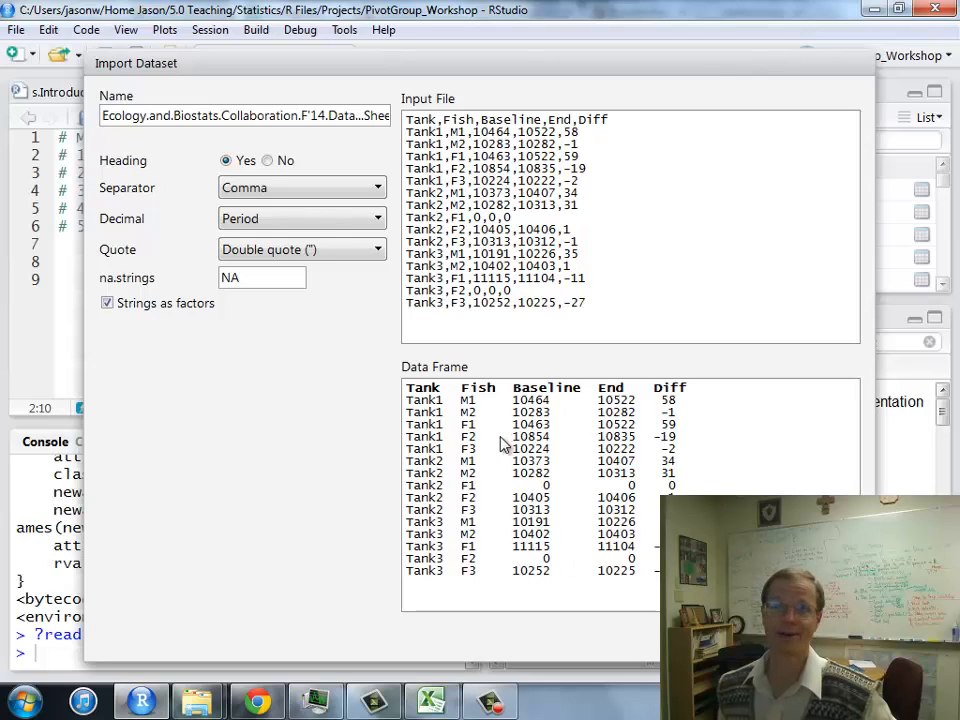
{"action": "left_click", "coordinate": [268, 161]}
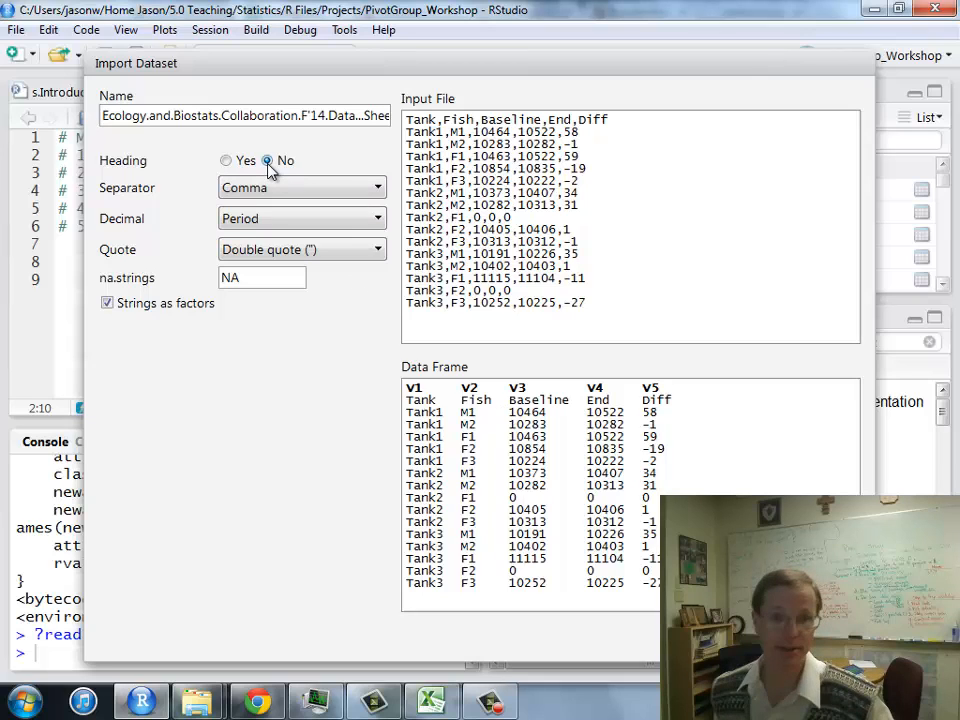
{"action": "left_click", "coordinate": [226, 161]}
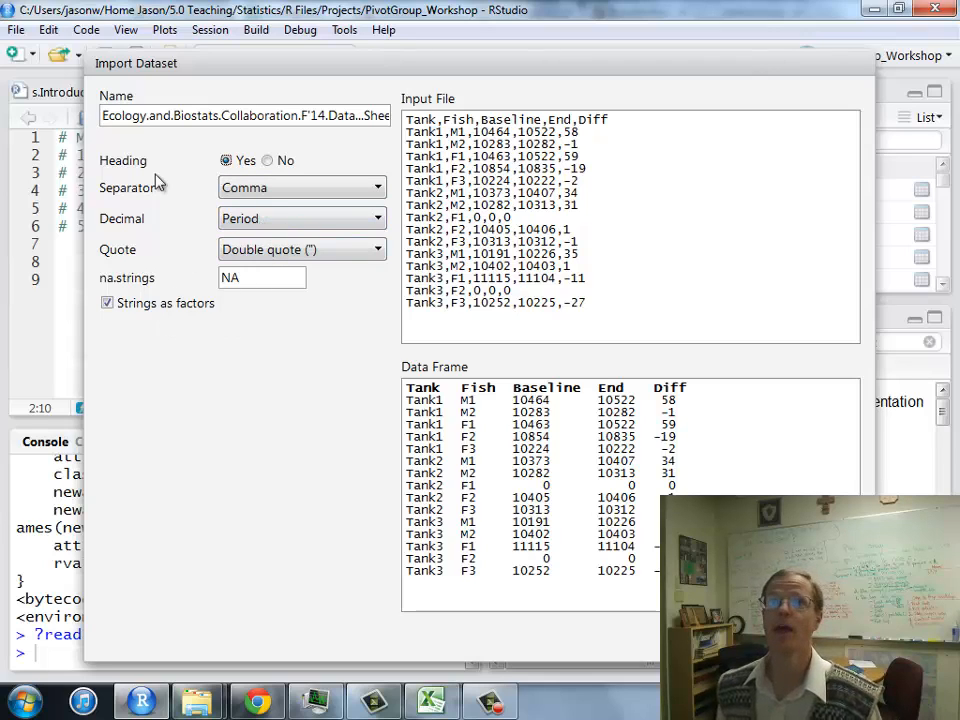
{"action": "left_click_drag", "start_coordinate": [106, 115], "coordinate": [435, 108]}
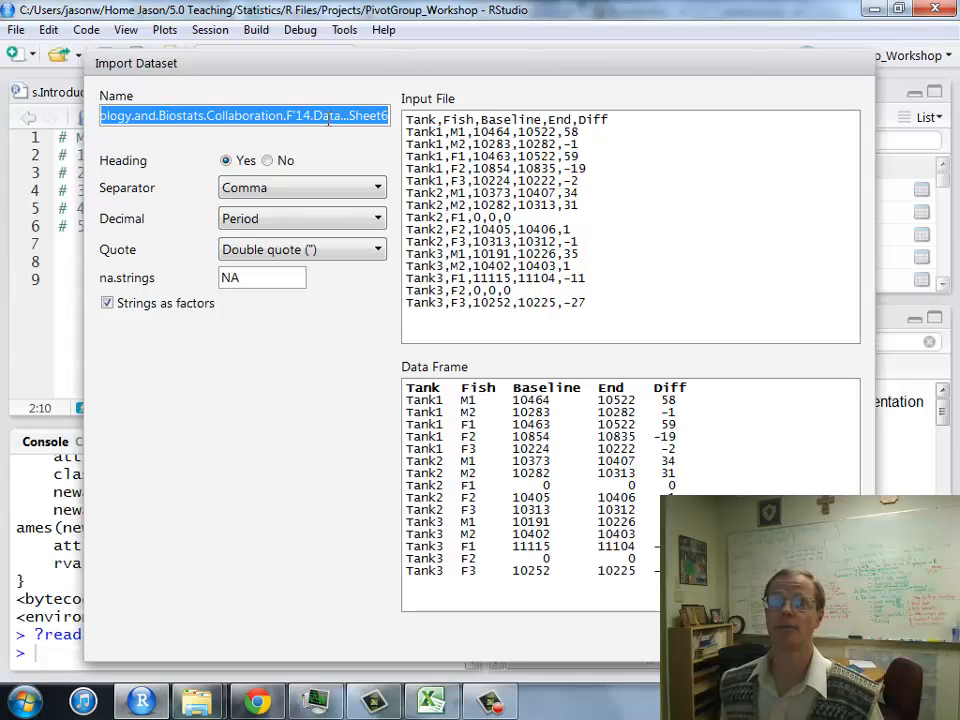
{"action": "type", "text": "Test1"}
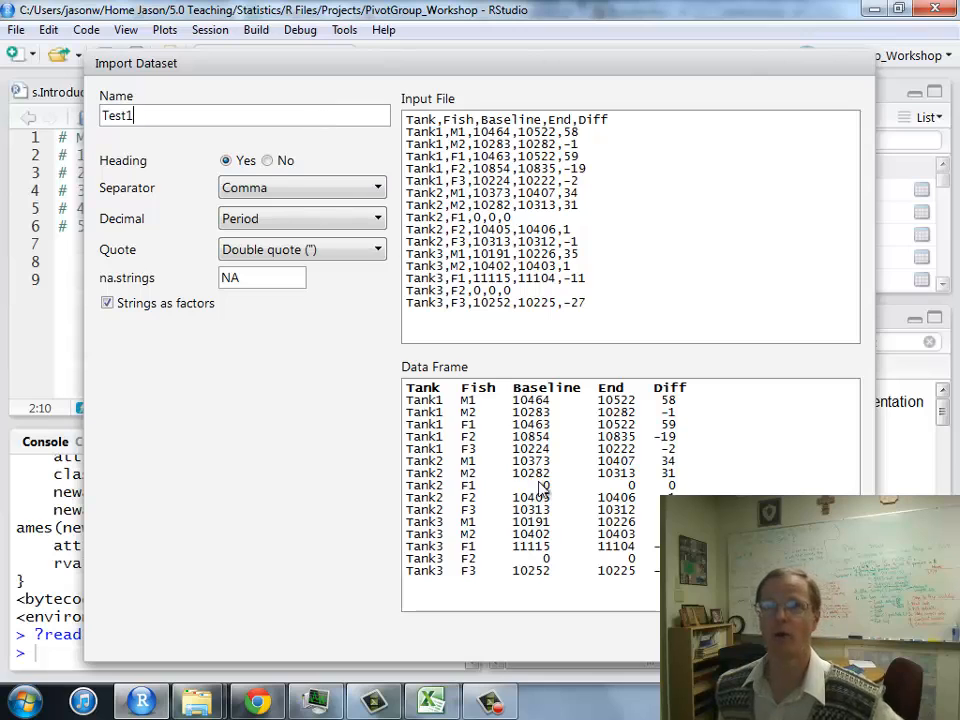
{"action": "key", "text": "Return"}
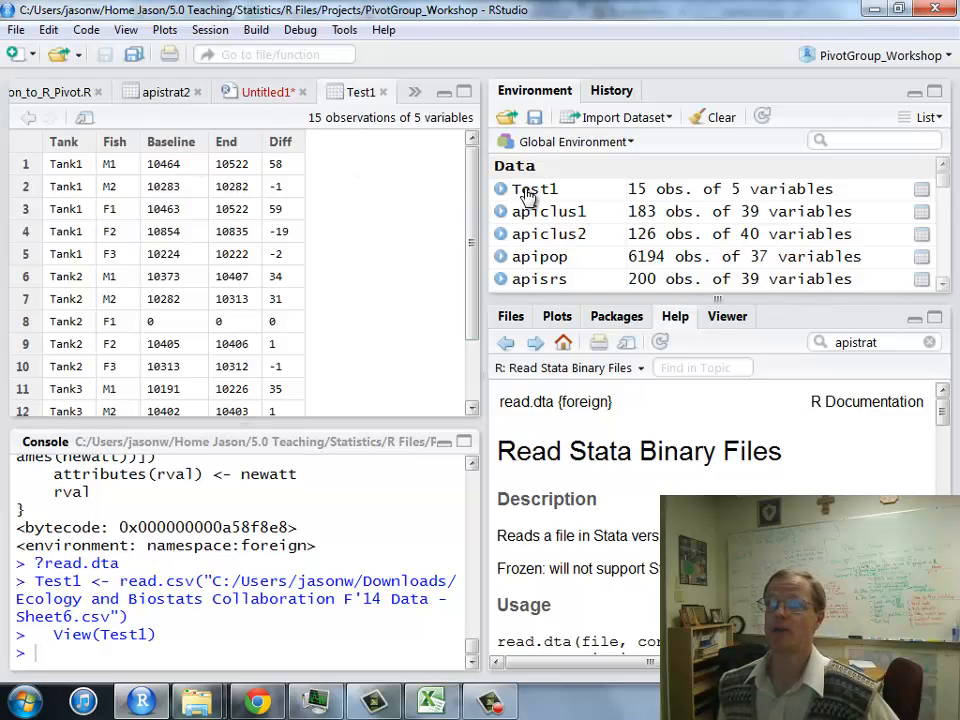
Review Test1 again in the data viewer from Environment, then bring the Excel Earthquake workbook forward
{"action": "left_click", "coordinate": [382, 92]}
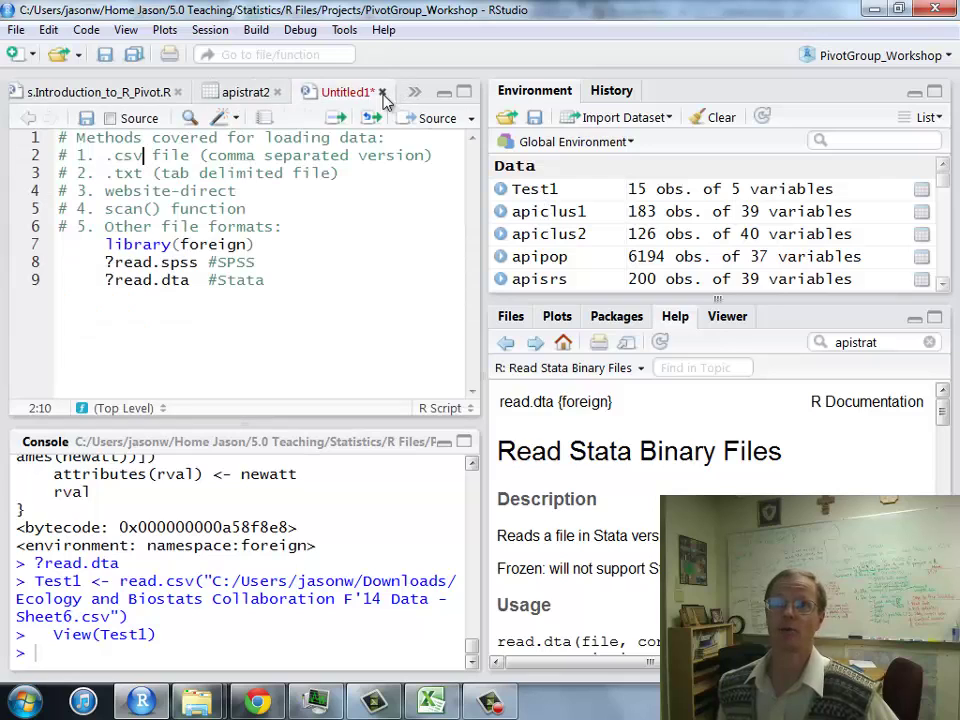
{"action": "left_click", "coordinate": [515, 189]}
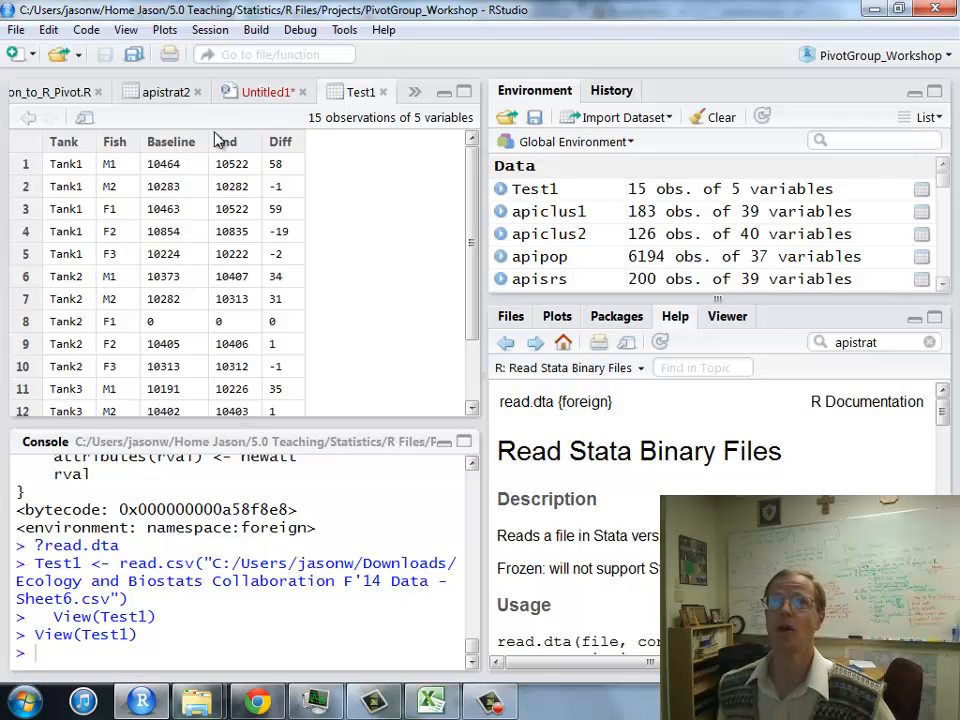
{"action": "left_click", "coordinate": [258, 92]}
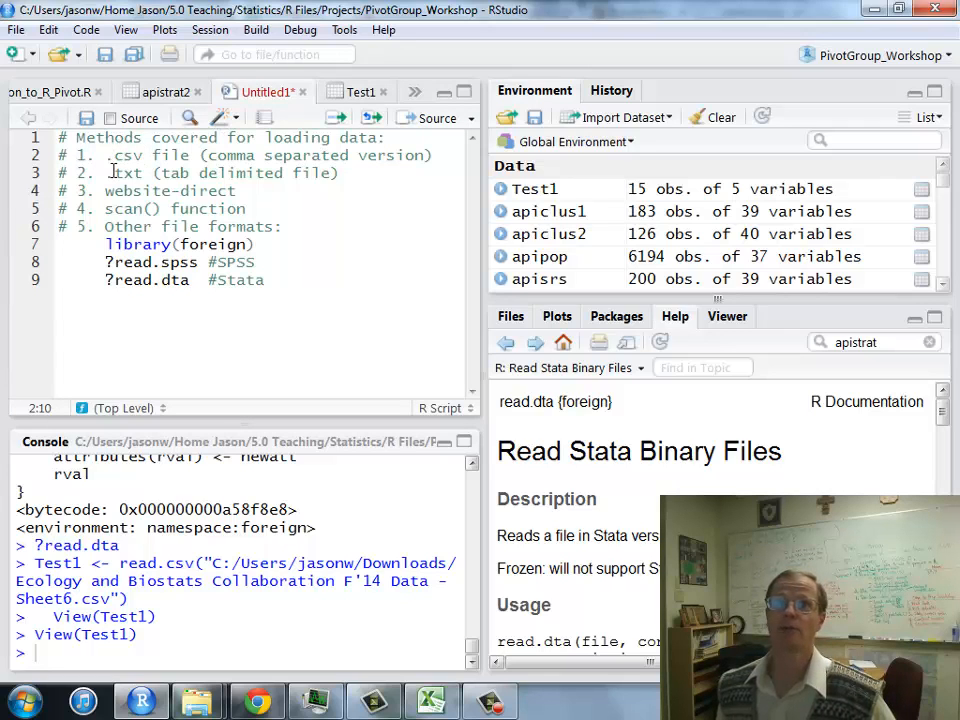
{"action": "left_click", "coordinate": [431, 703]}
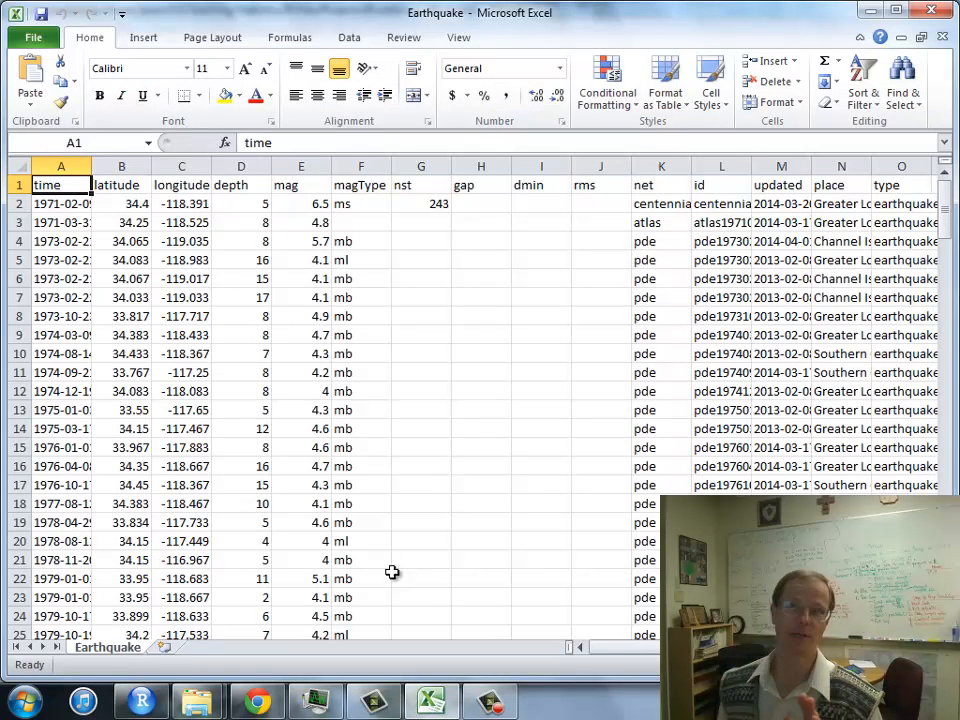
Show Save As with CSV (Comma delimited) as the file type, cancel it, and minimize Excel back to RStudio
{"action": "left_click", "coordinate": [36, 42]}
{"action": "left_click", "coordinate": [60, 94]}
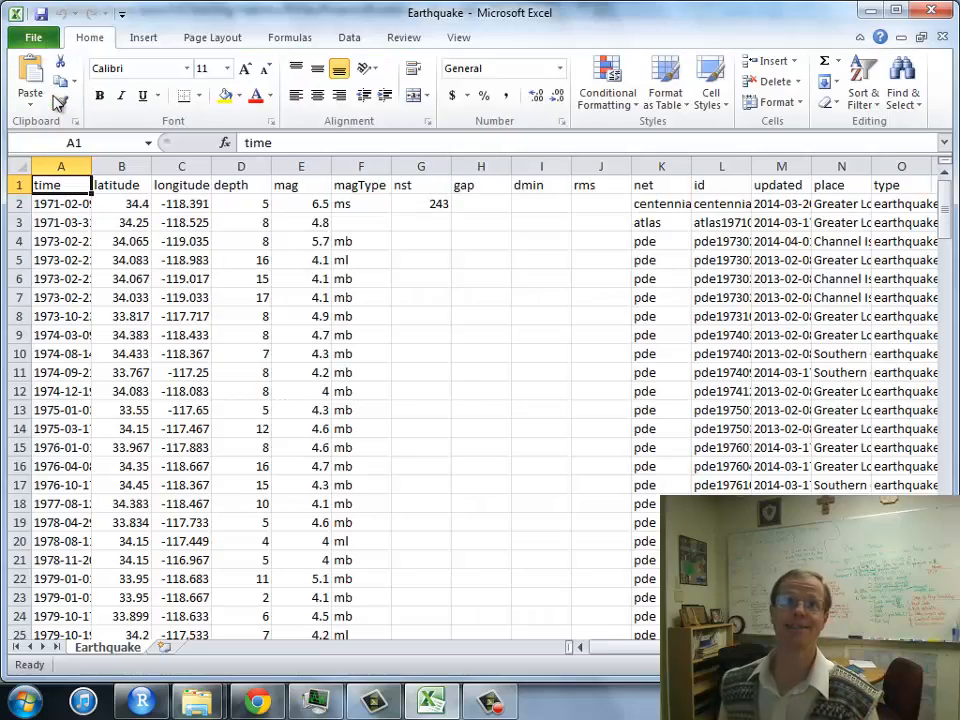
{"action": "left_click", "coordinate": [197, 402]}
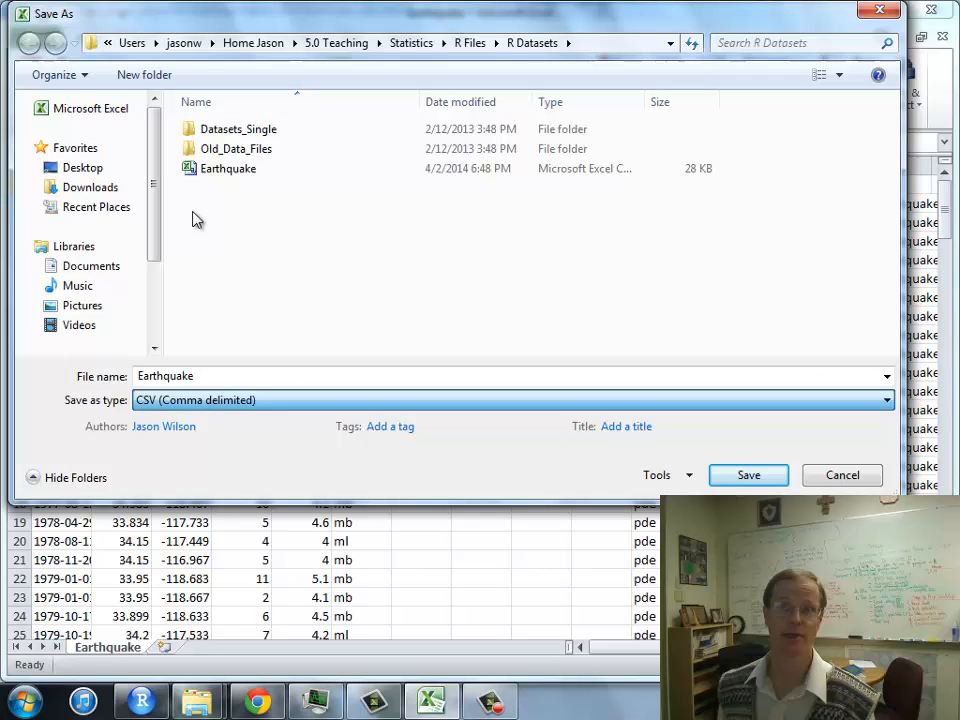
{"action": "left_click", "coordinate": [821, 475]}
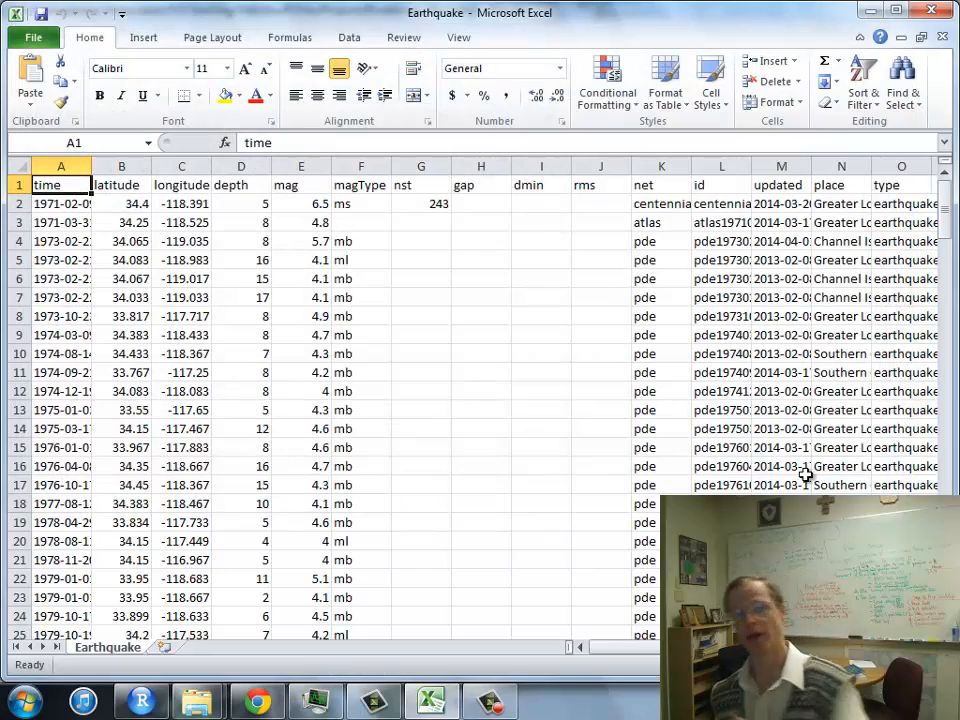
{"action": "left_click", "coordinate": [871, 11]}
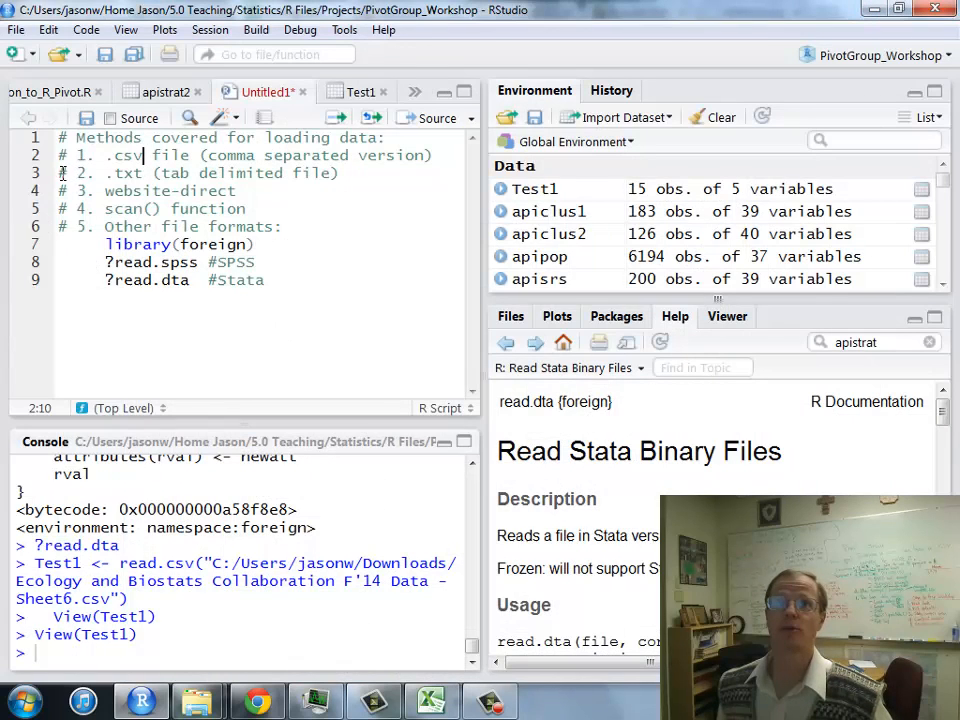
{"action": "left_click_drag", "start_coordinate": [60, 173], "coordinate": [340, 173]}
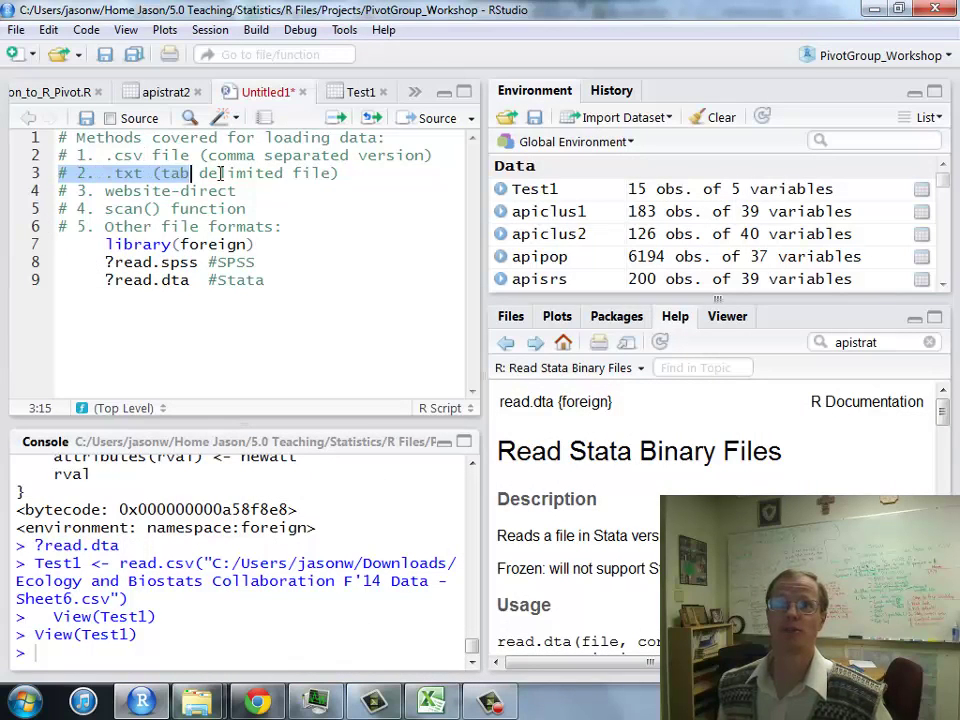
{"action": "left_click", "coordinate": [353, 174]}
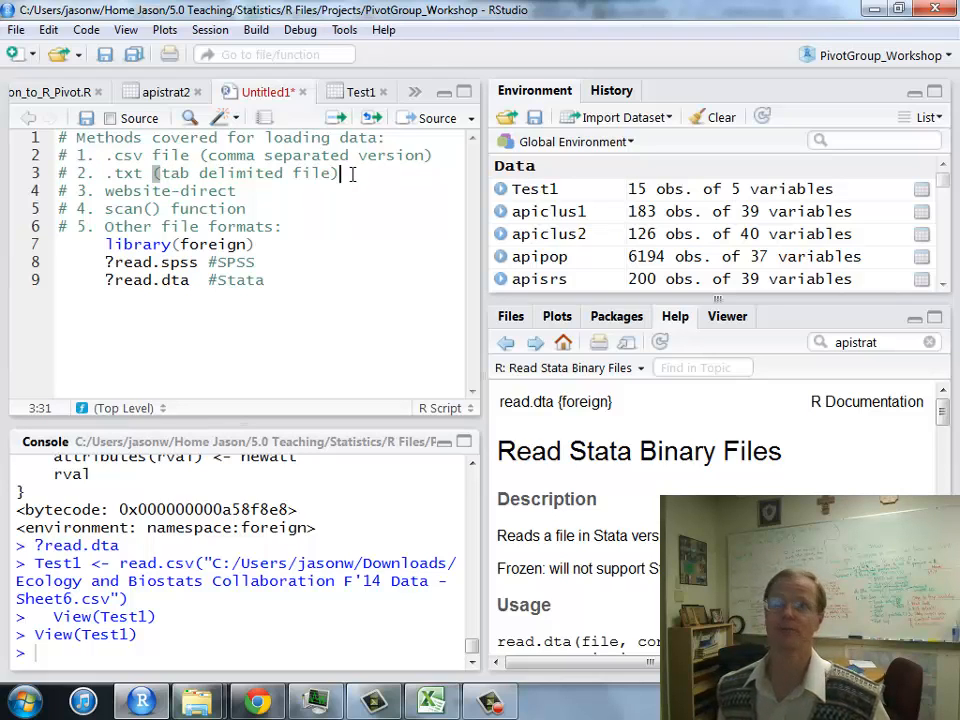
Copy the Popular Kids survey data table from its DASL page in Chrome
{"action": "left_click", "coordinate": [257, 701]}
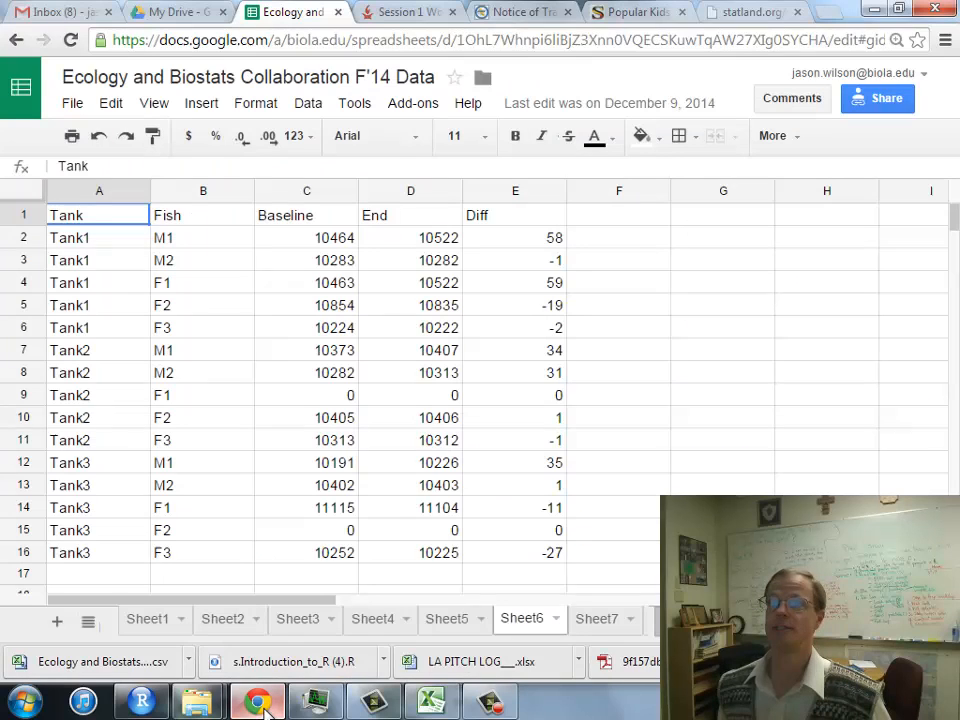
{"action": "left_click", "coordinate": [750, 12]}
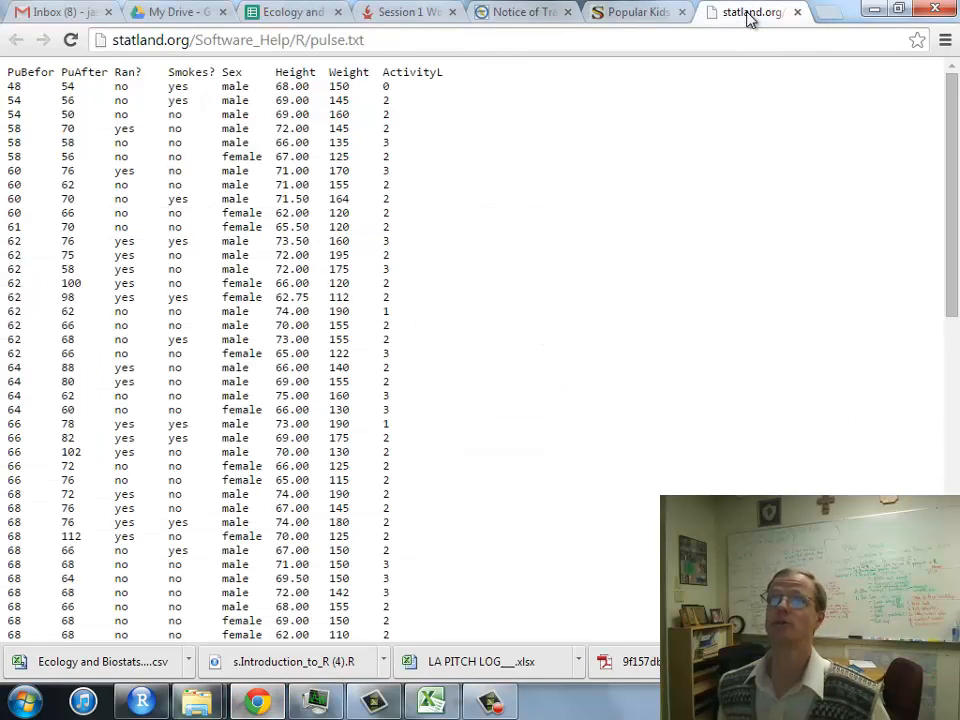
{"action": "left_click", "coordinate": [632, 12]}
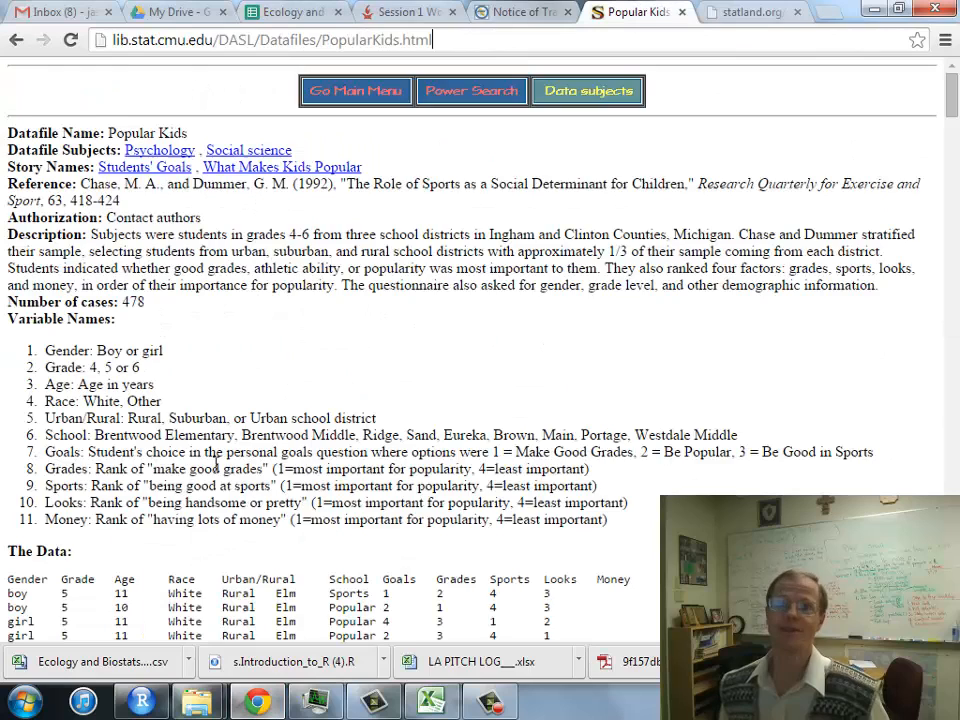
{"action": "scroll", "coordinate": [201, 474], "scroll_direction": "down", "scroll_amount": 3}
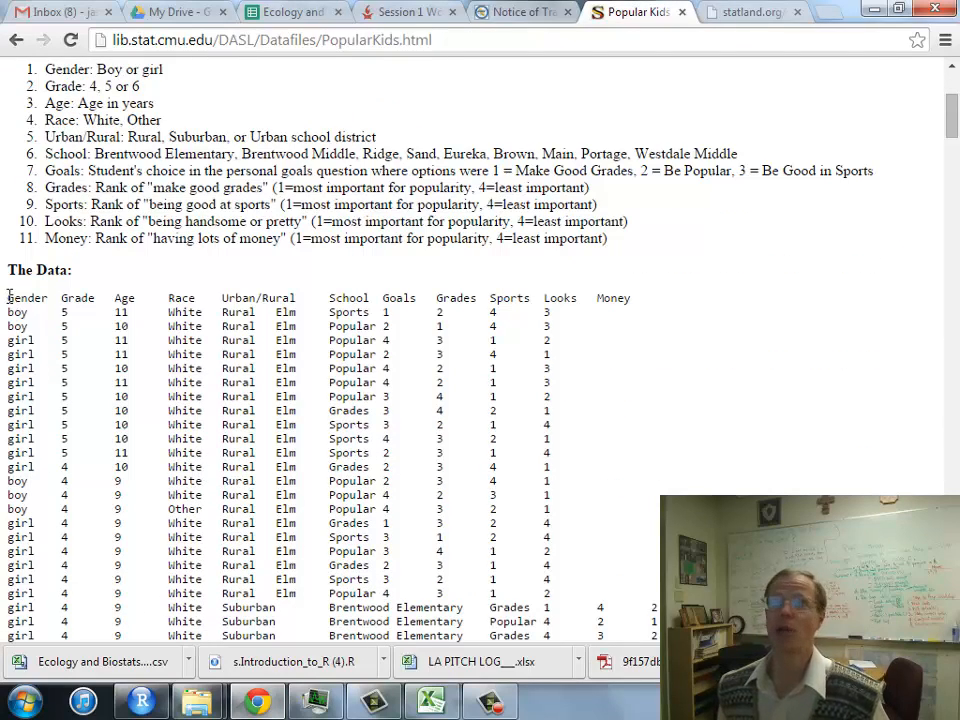
{"action": "mouse_move", "coordinate": [8, 297]}
{"action": "left_mouse_down"}
{"action": "mouse_move", "coordinate": [459, 500]}
{"action": "mouse_move", "coordinate": [480, 638]}
{"action": "mouse_move", "coordinate": [480, 545]}
{"action": "left_mouse_up"}
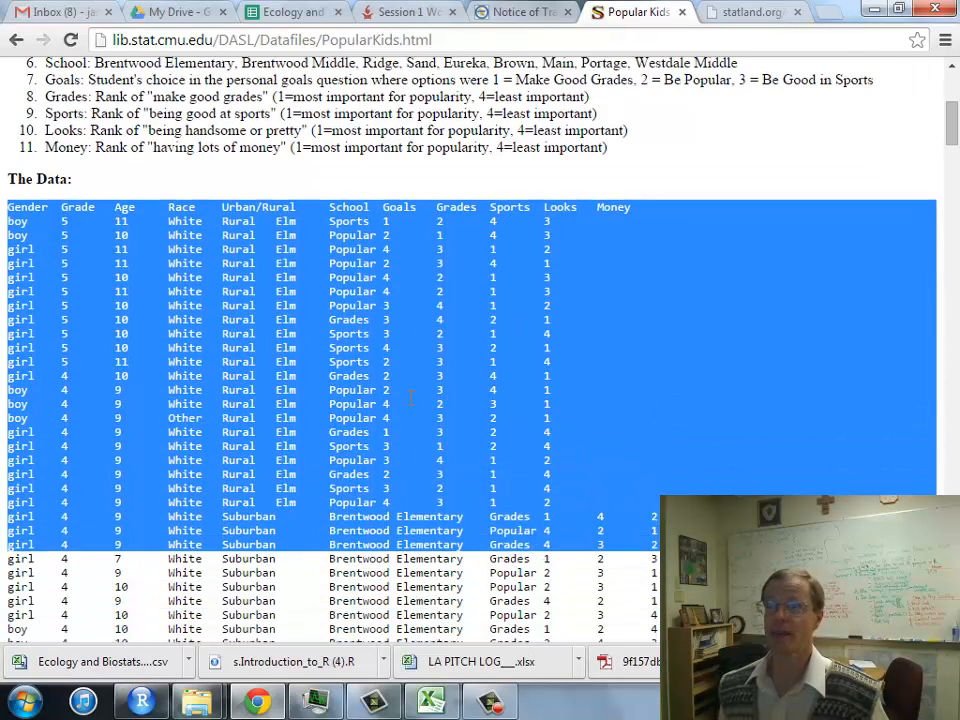
{"action": "right_click", "coordinate": [410, 398]}
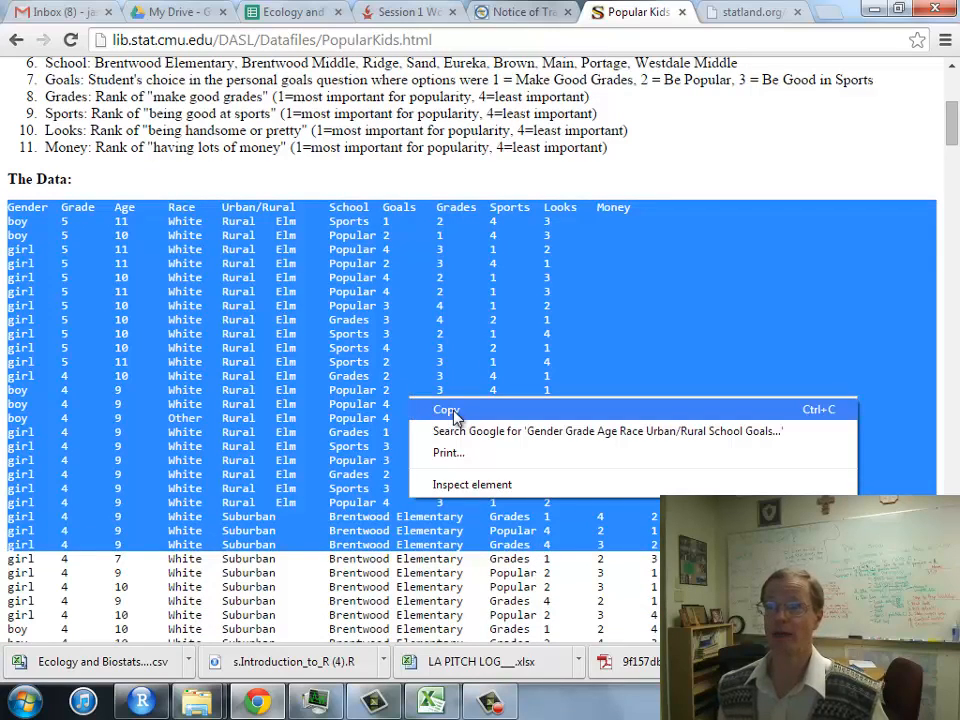
{"action": "left_click", "coordinate": [455, 417]}
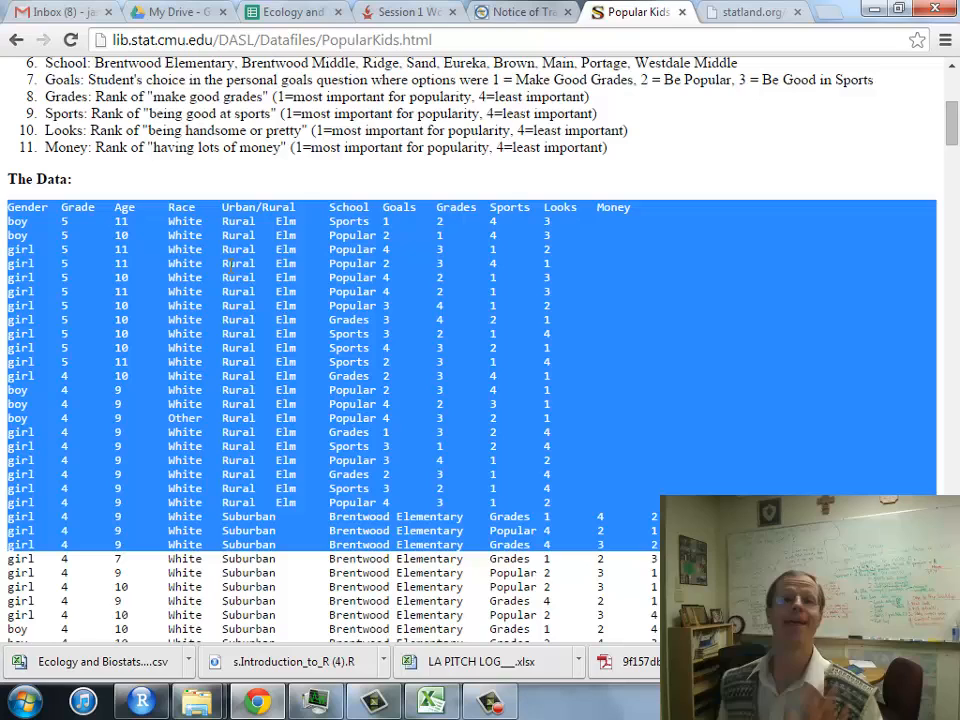
Point out the tab gap after 10 in row two, then hide all windows to show the desktop
{"action": "left_click", "coordinate": [127, 224]}
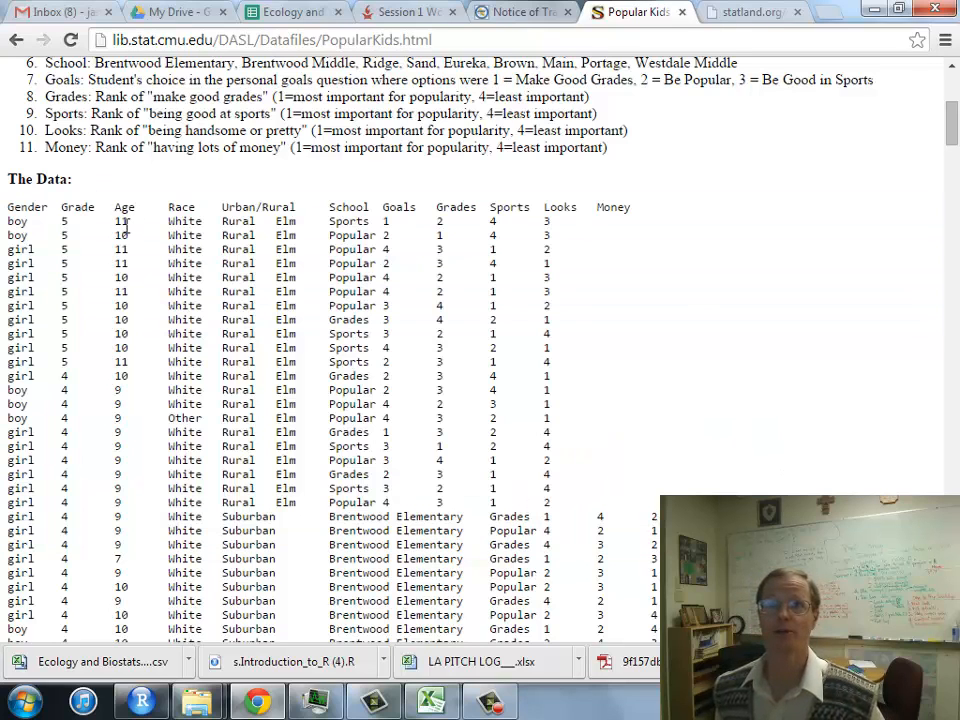
{"action": "mouse_move", "coordinate": [133, 222]}
{"action": "left_mouse_down"}
{"action": "mouse_move", "coordinate": [166, 222]}
{"action": "mouse_move", "coordinate": [162, 236]}
{"action": "left_mouse_up"}
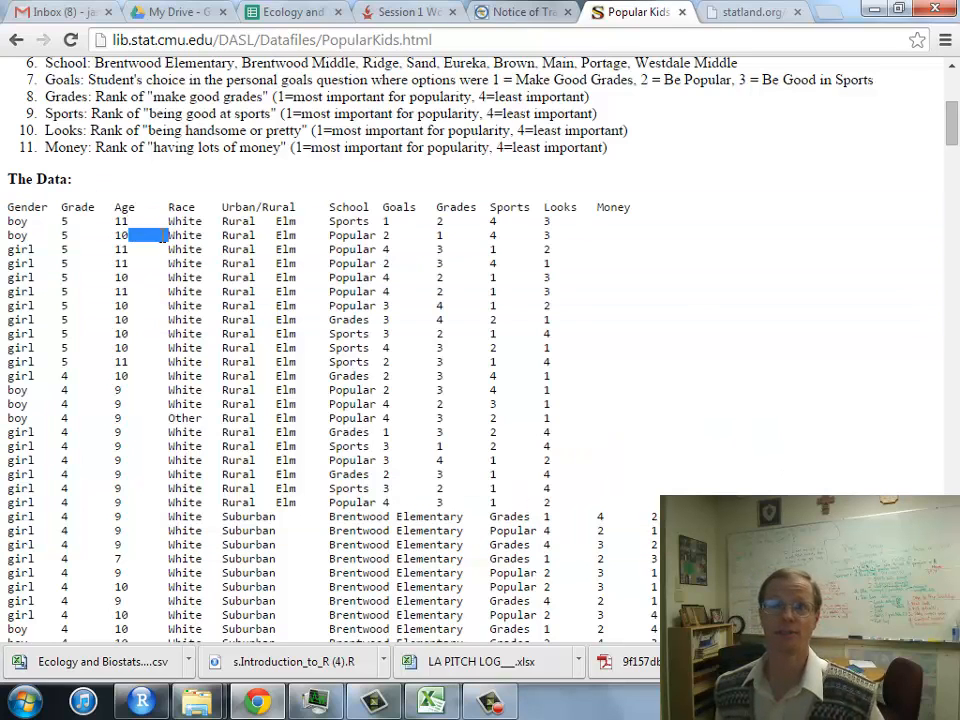
{"action": "left_click", "coordinate": [222, 226]}
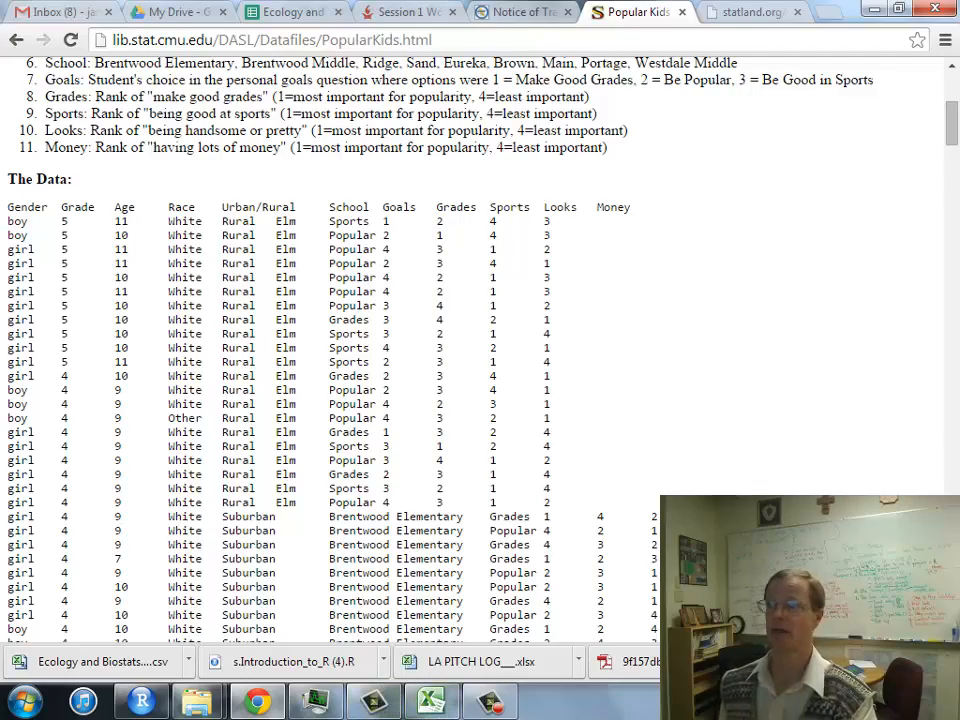
{"action": "key", "text": "super+d"}
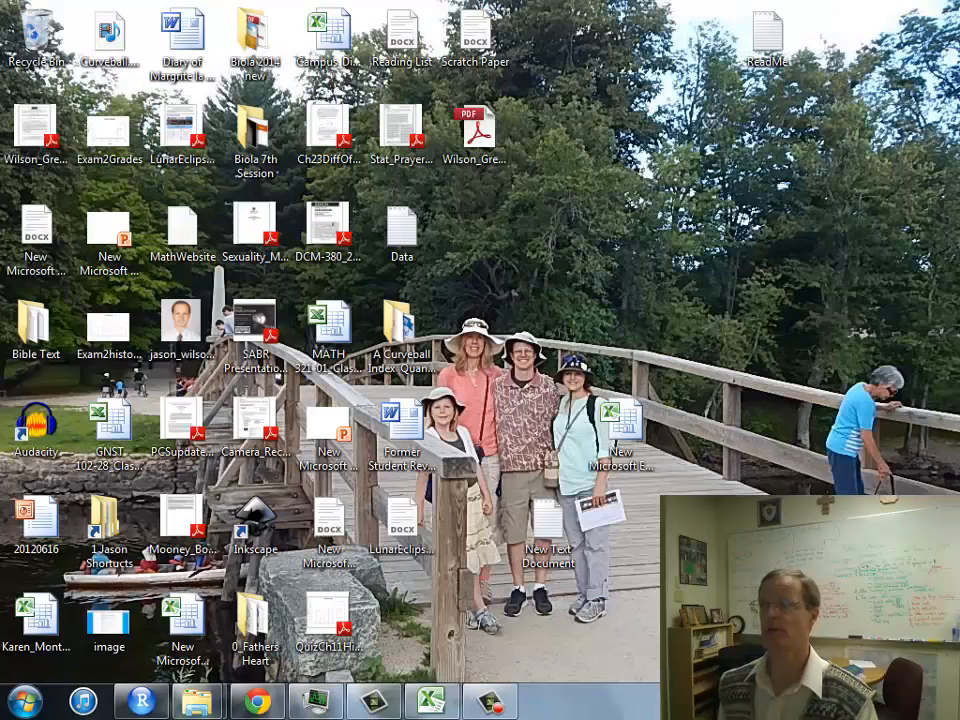
Create a new text document named Test2 on the desktop and open it in Notepad
{"action": "right_click", "coordinate": [670, 209]}
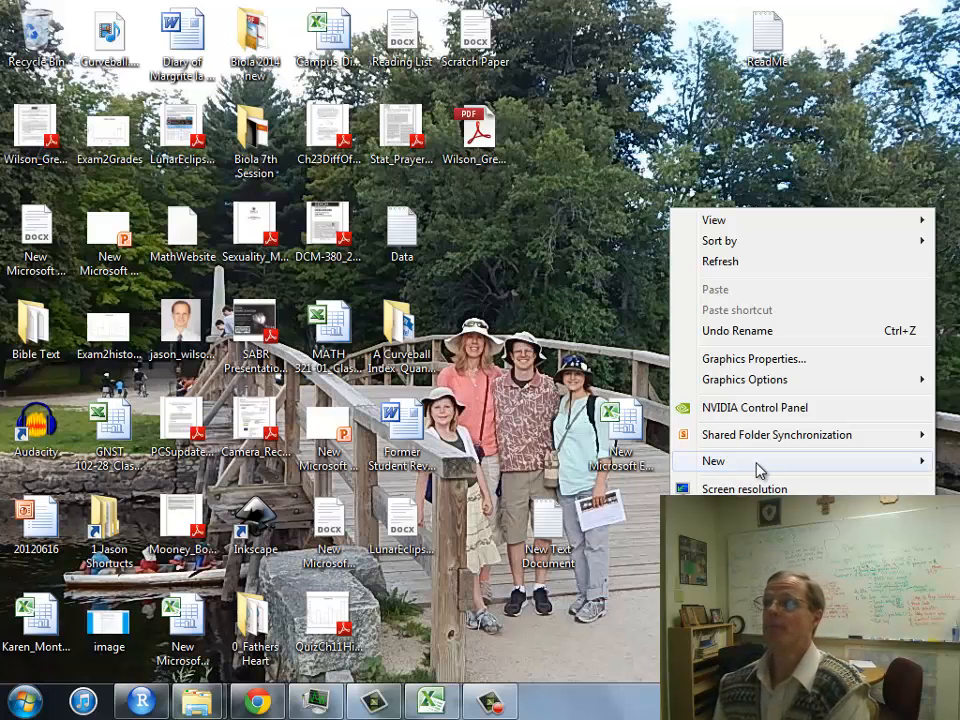
{"action": "mouse_move", "coordinate": [713, 461]}
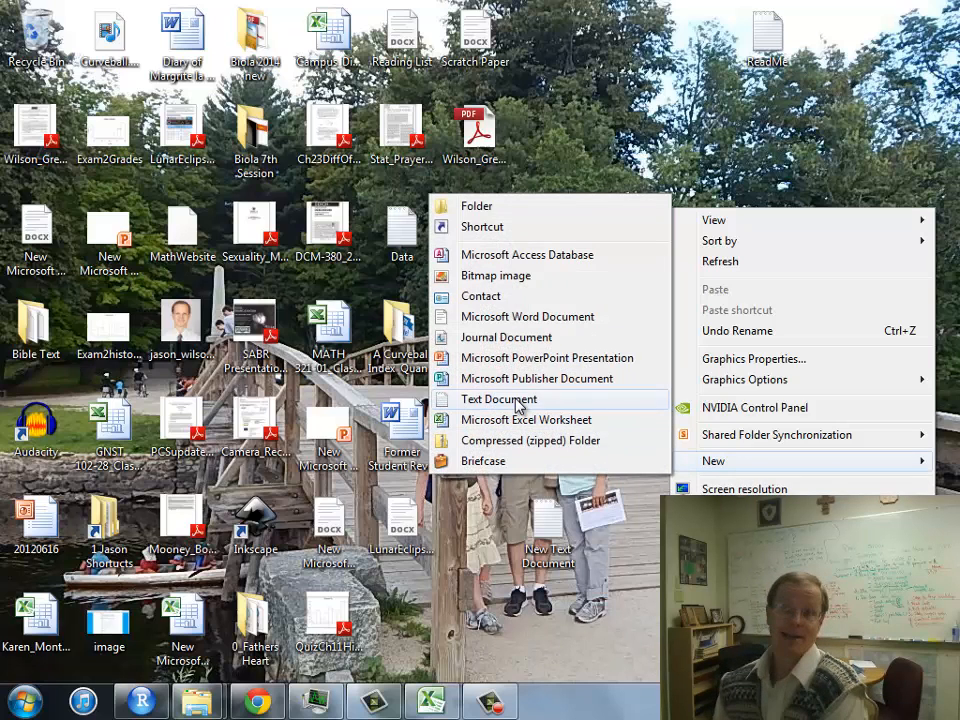
{"action": "left_click", "coordinate": [520, 419]}
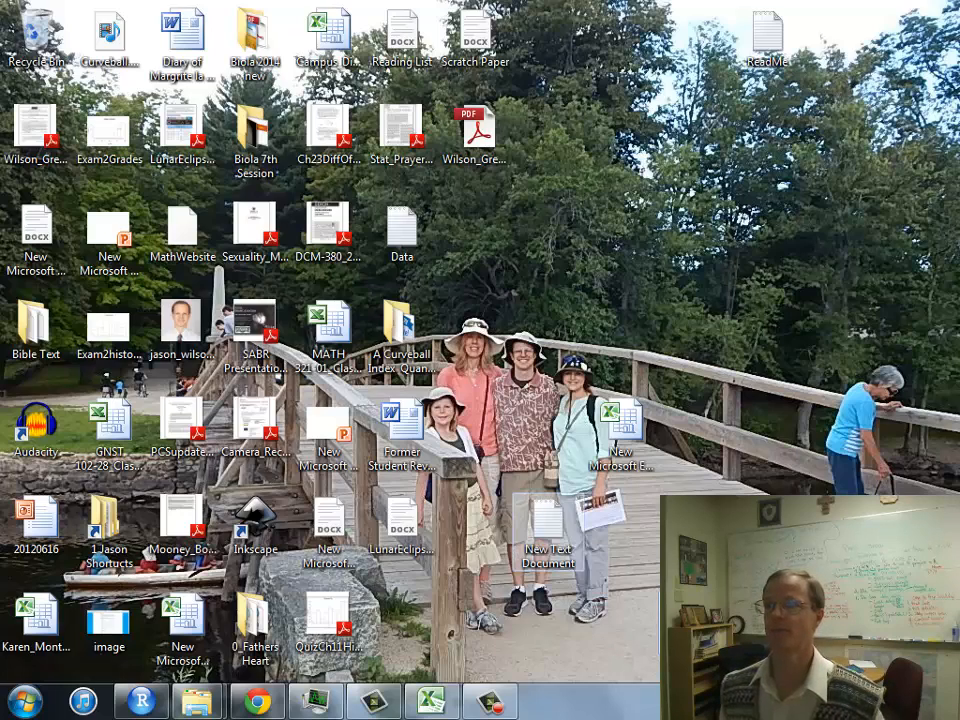
{"action": "double_click", "coordinate": [548, 525]}
Paste the Popular Kids table into Test2, note the Urban/Rural heading, and save the file
{"action": "right_click", "coordinate": [58, 132]}
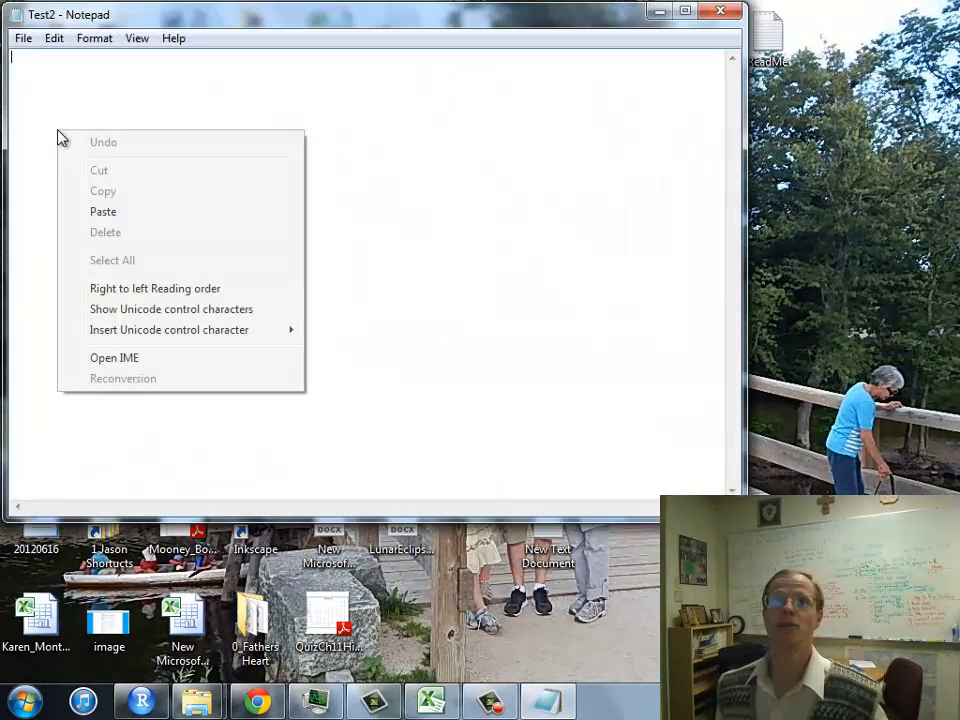
{"action": "left_click", "coordinate": [96, 213]}
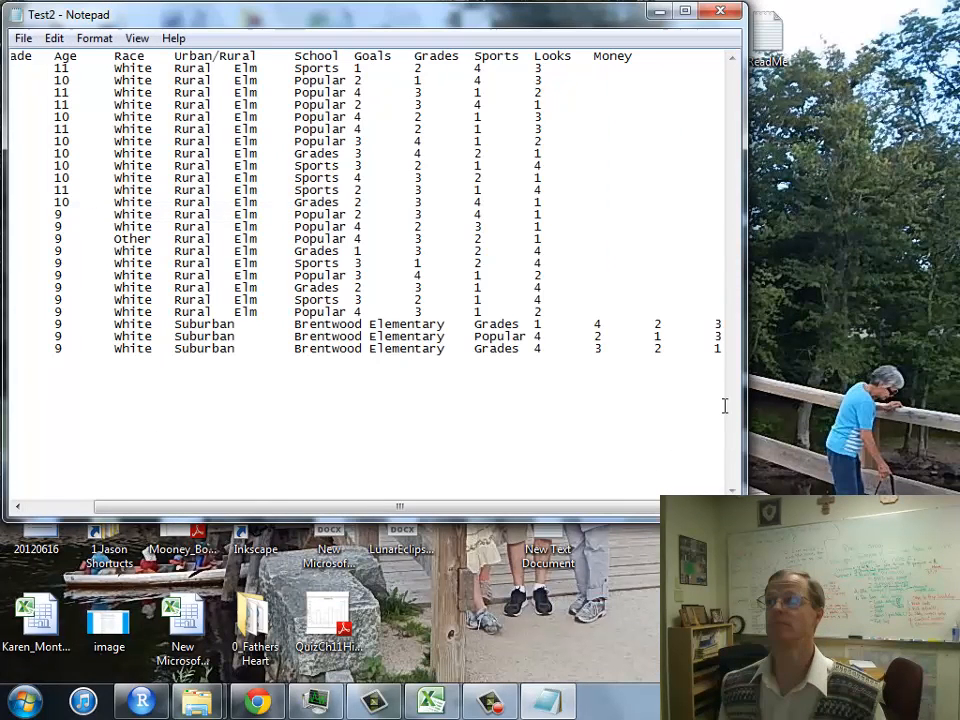
{"action": "left_click_drag", "start_coordinate": [609, 507], "coordinate": [542, 507]}
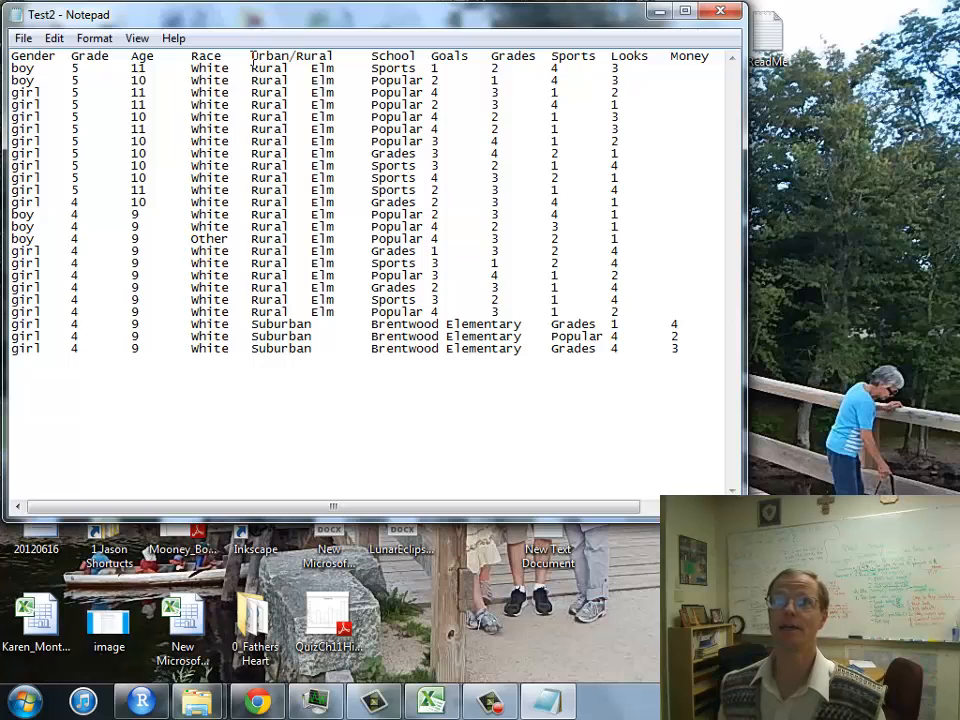
{"action": "left_click_drag", "start_coordinate": [252, 57], "coordinate": [333, 60]}
{"action": "left_click", "coordinate": [339, 60]}
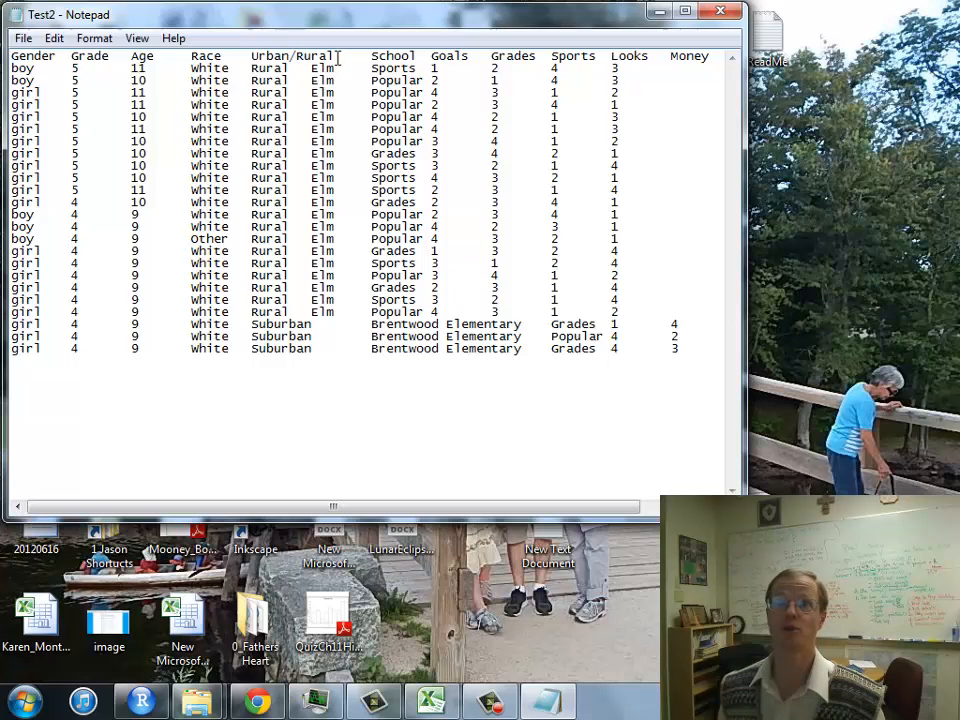
{"action": "left_click", "coordinate": [24, 39]}
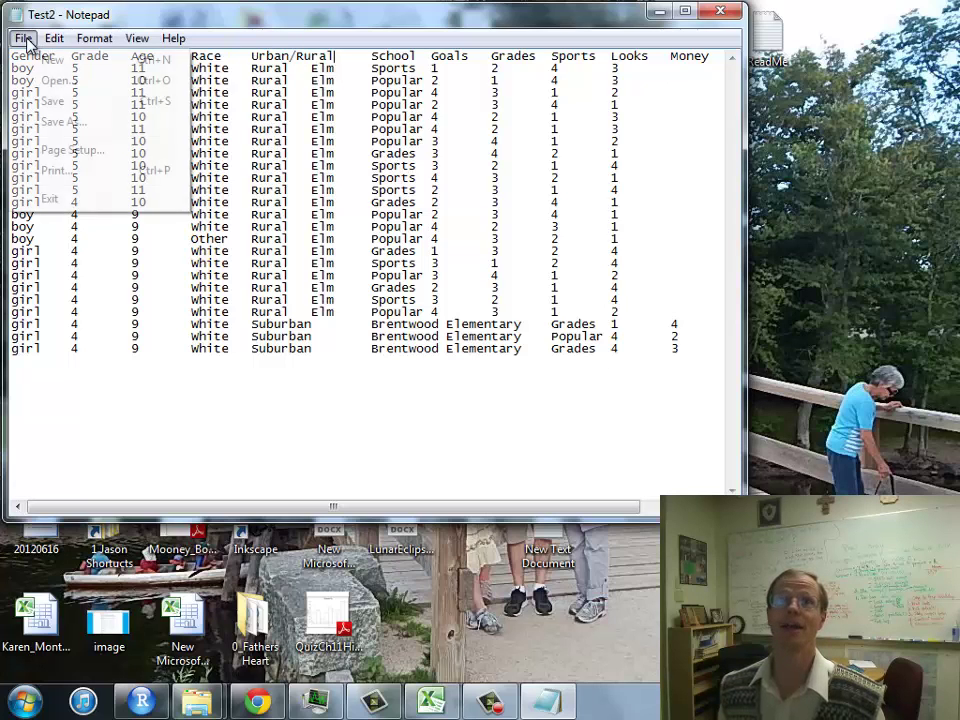
{"action": "left_click", "coordinate": [52, 102]}
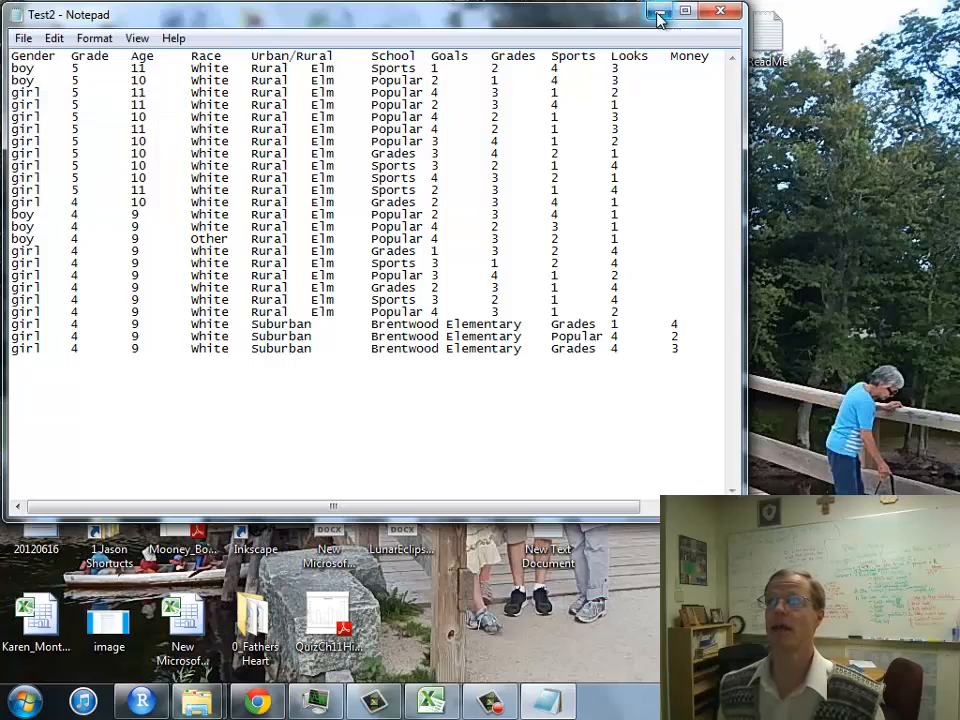
Close Notepad and start a text-file import in RStudio, choosing Test2 from the Desktop for preview
{"action": "left_click", "coordinate": [722, 14]}
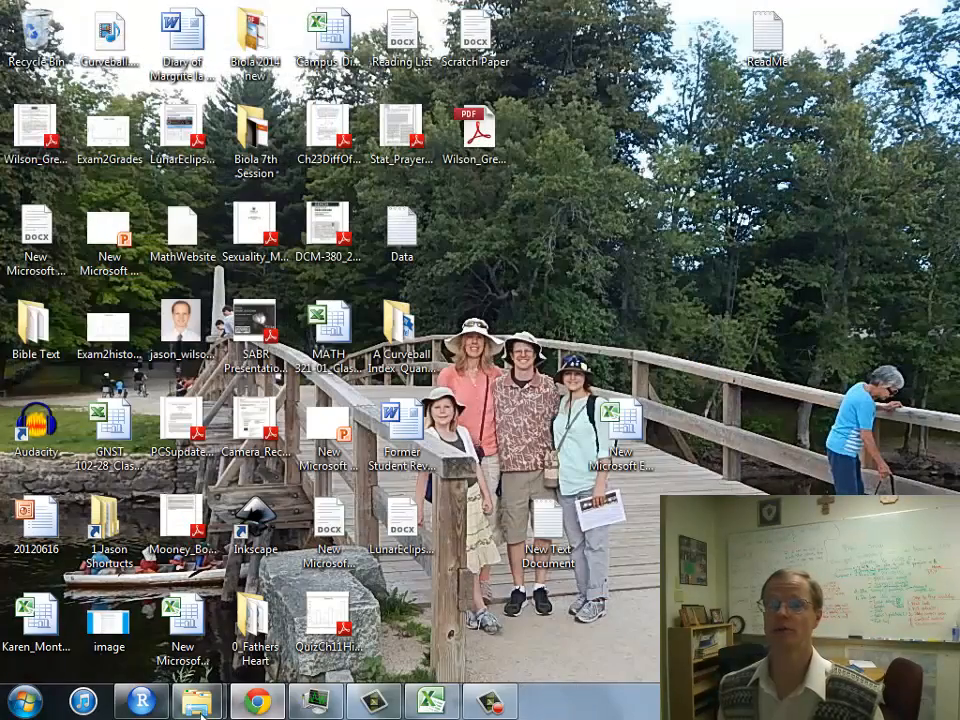
{"action": "left_click", "coordinate": [135, 707]}
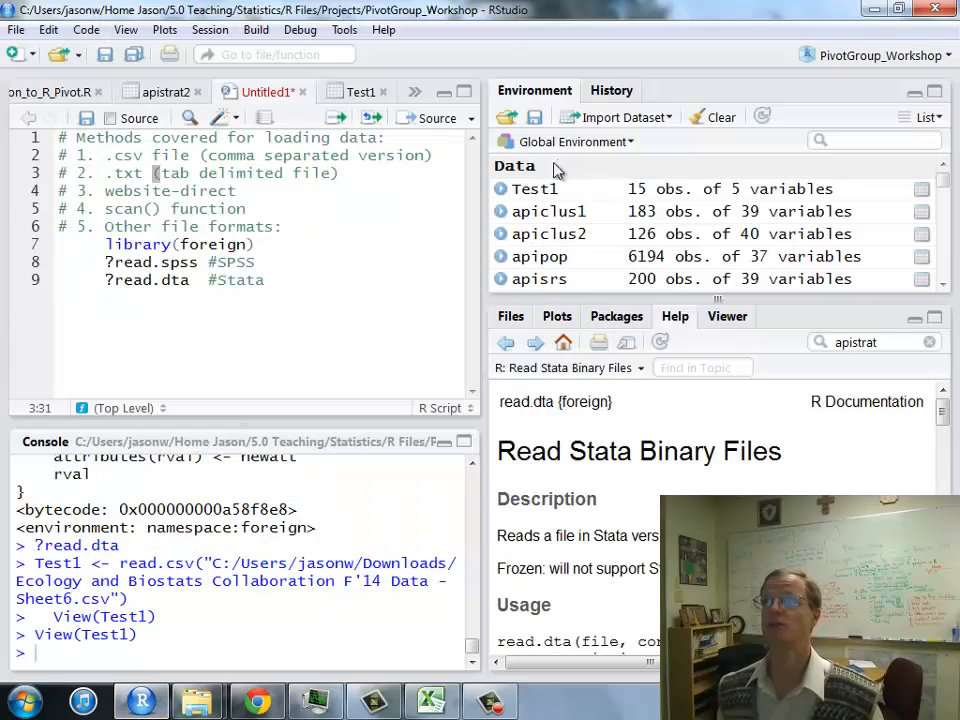
{"action": "left_click", "coordinate": [595, 120]}
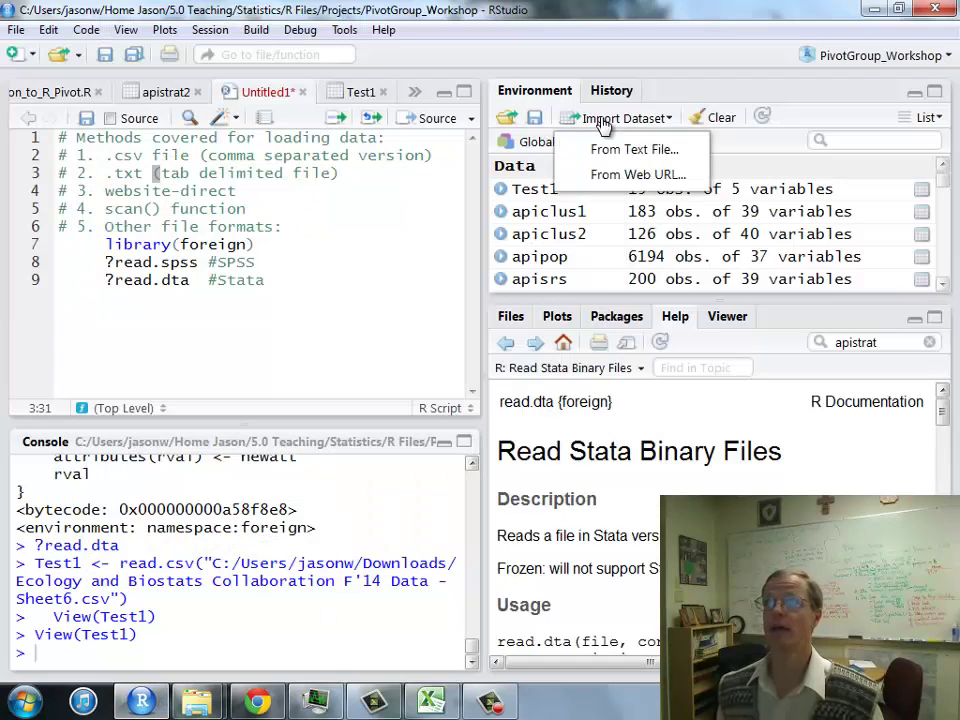
{"action": "left_click", "coordinate": [640, 158]}
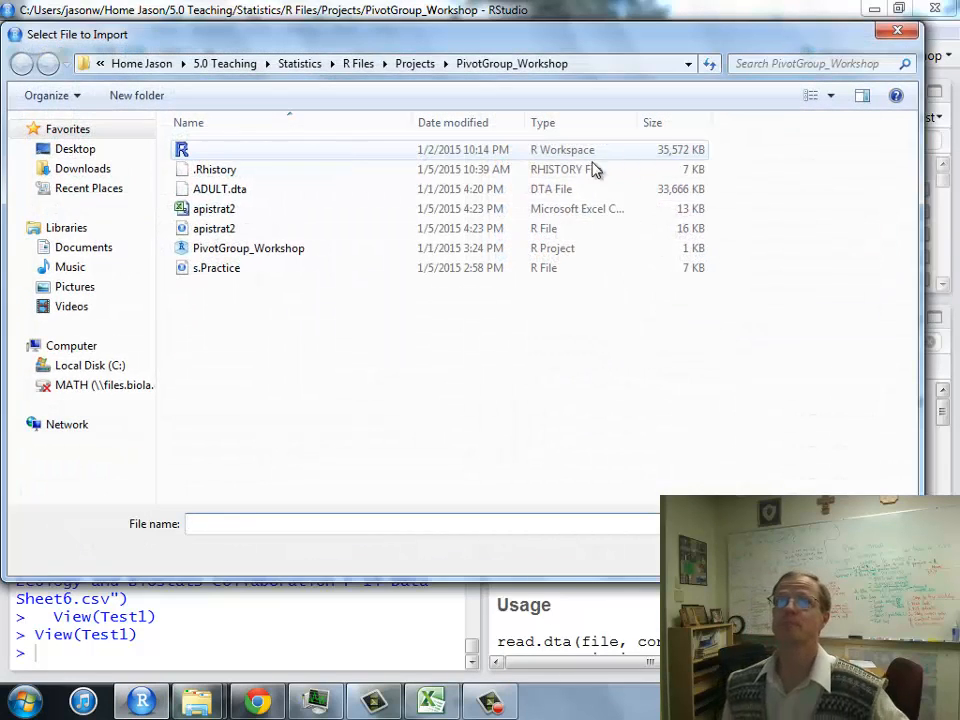
{"action": "left_click", "coordinate": [80, 150]}
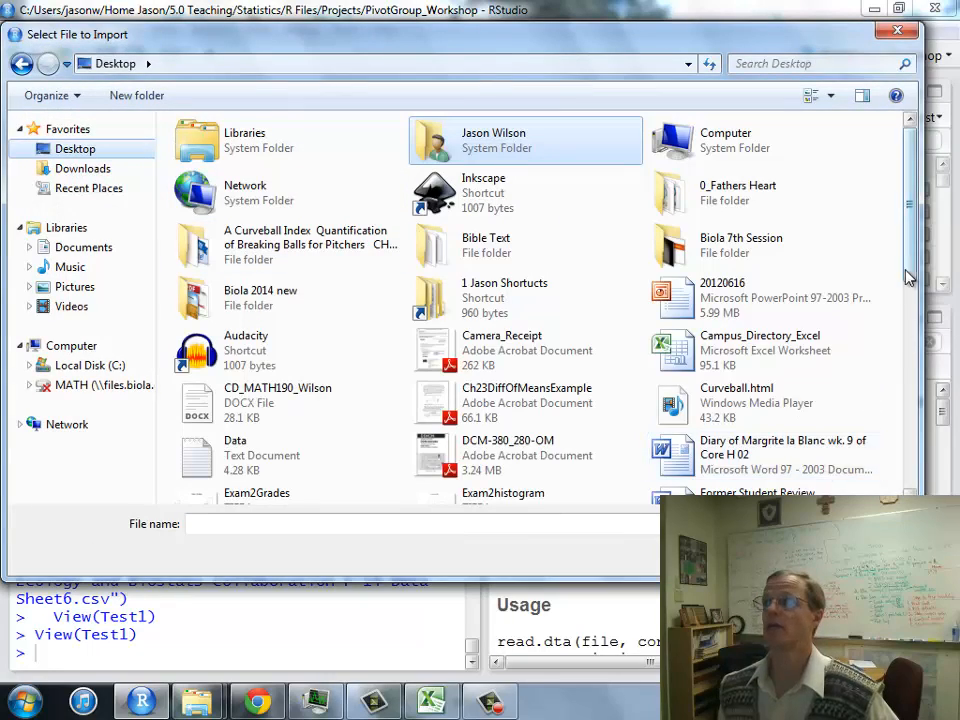
{"action": "left_click_drag", "start_coordinate": [910, 268], "coordinate": [910, 475]}
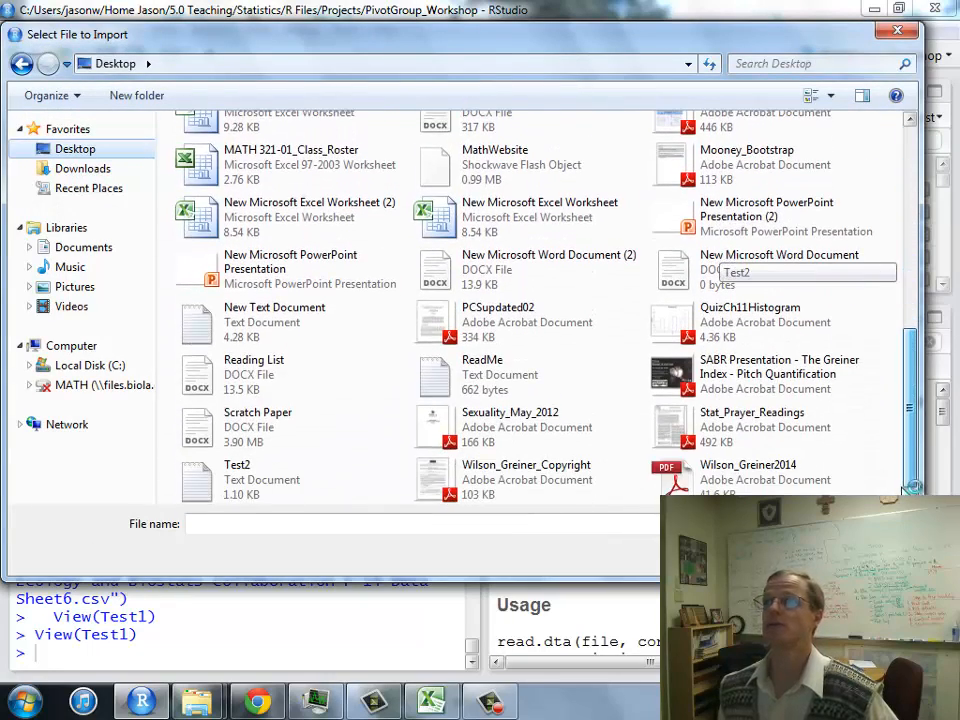
{"action": "left_click", "coordinate": [205, 485]}
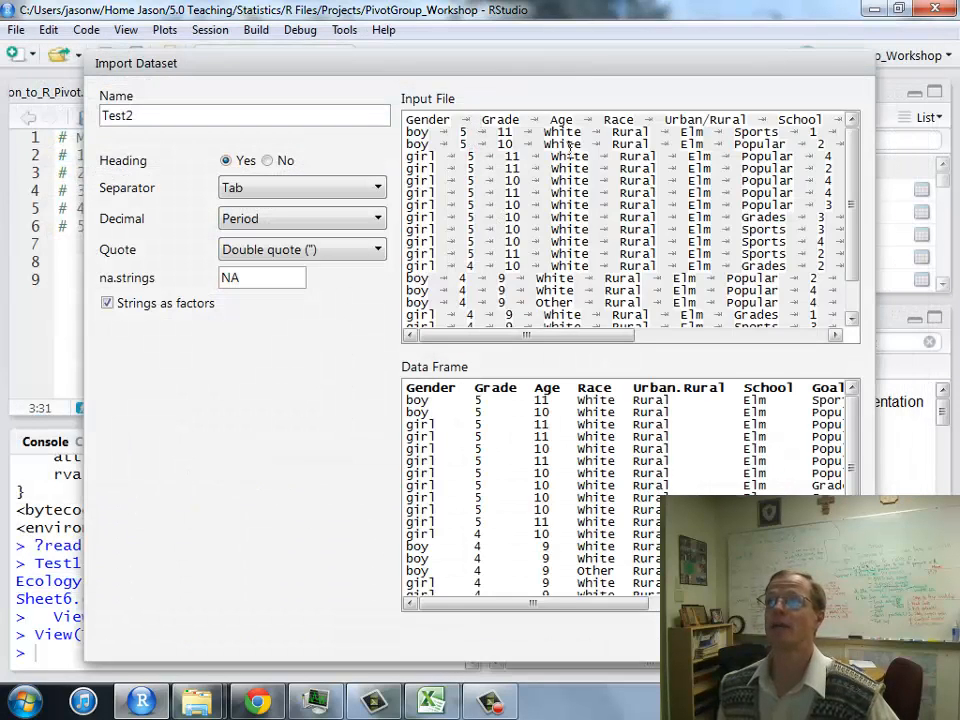
{"action": "mouse_move", "coordinate": [531, 334]}
{"action": "left_mouse_down"}
{"action": "mouse_move", "coordinate": [776, 349]}
{"action": "mouse_move", "coordinate": [527, 339]}
{"action": "left_mouse_up"}
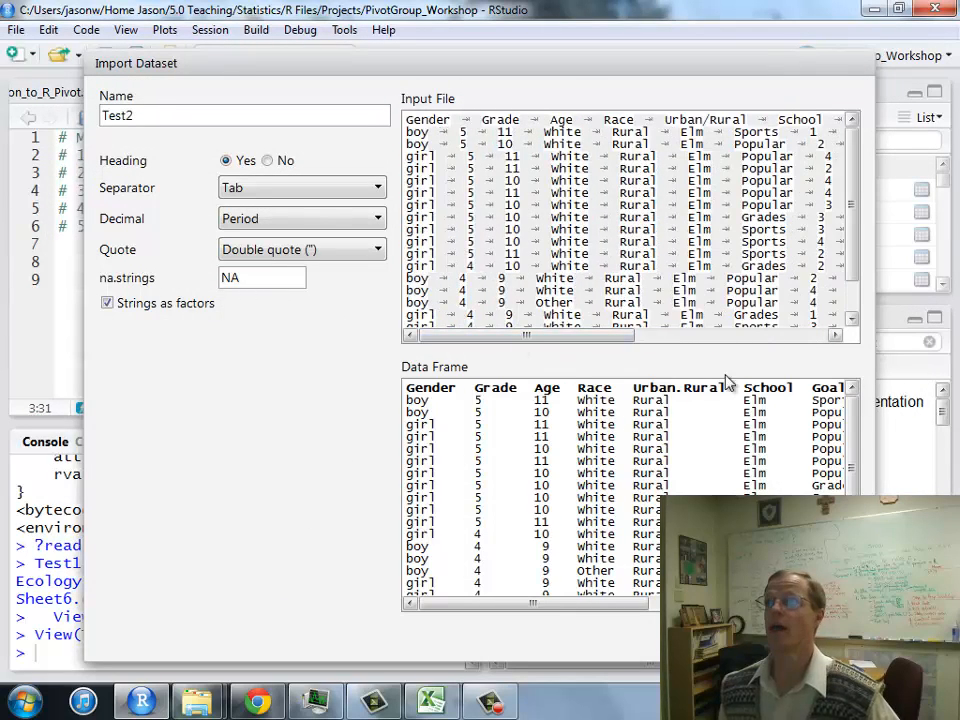
{"action": "left_click_drag", "start_coordinate": [561, 604], "coordinate": [665, 604]}
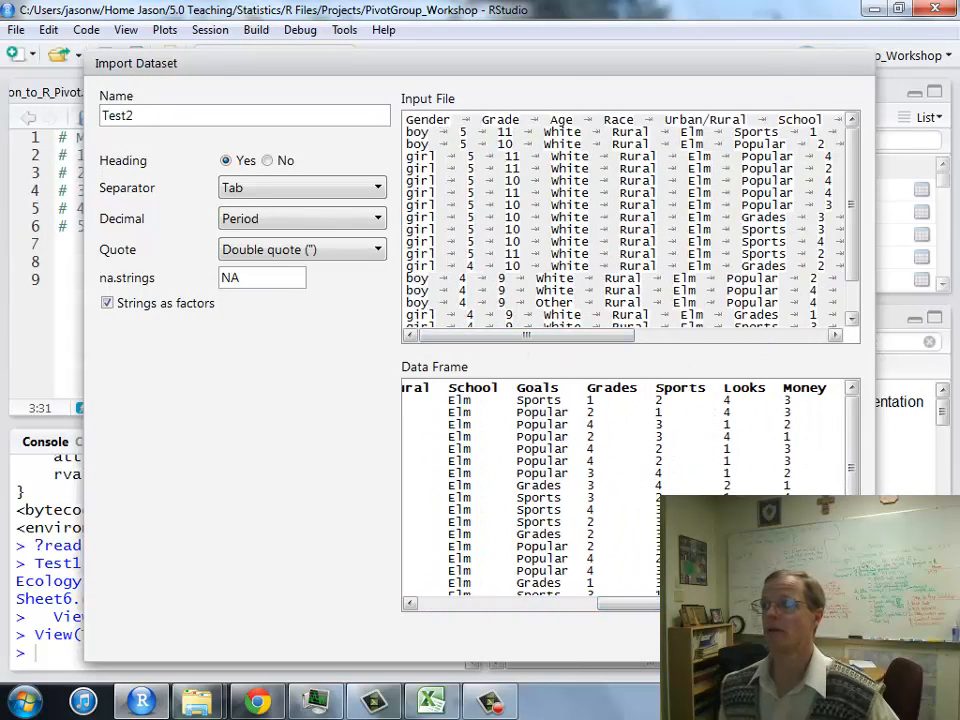
{"action": "mouse_move", "coordinate": [851, 488]}
{"action": "left_mouse_down"}
{"action": "mouse_move", "coordinate": [853, 585]}
{"action": "mouse_move", "coordinate": [866, 490]}
{"action": "left_mouse_up"}
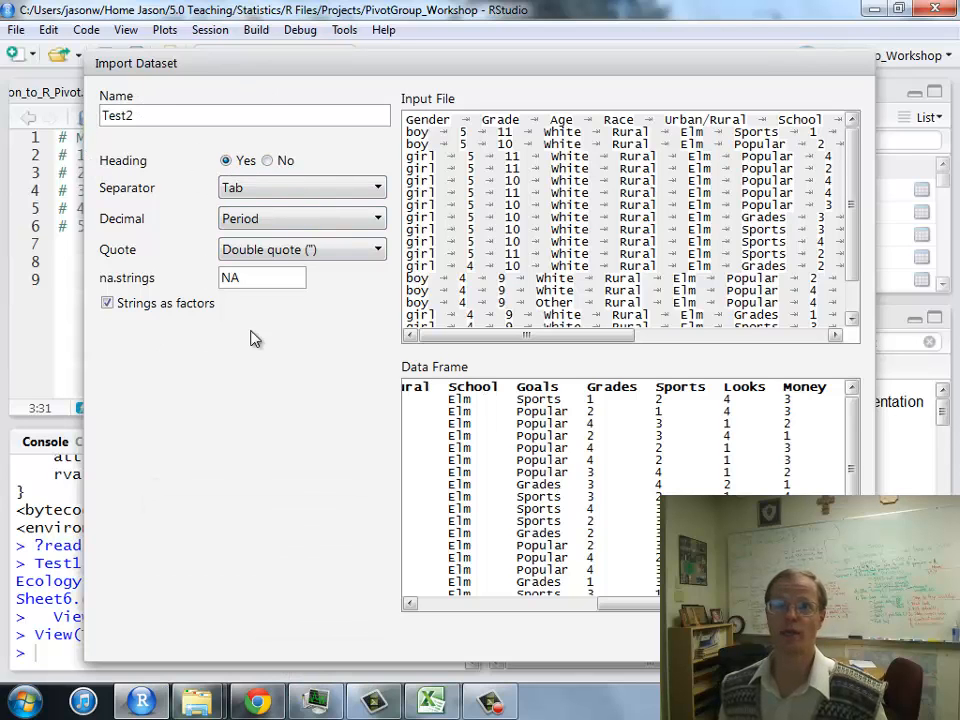
Import Test2 as a 24×11 data frame and highlight the website-direct method note in the script
{"action": "key", "text": "Return"}
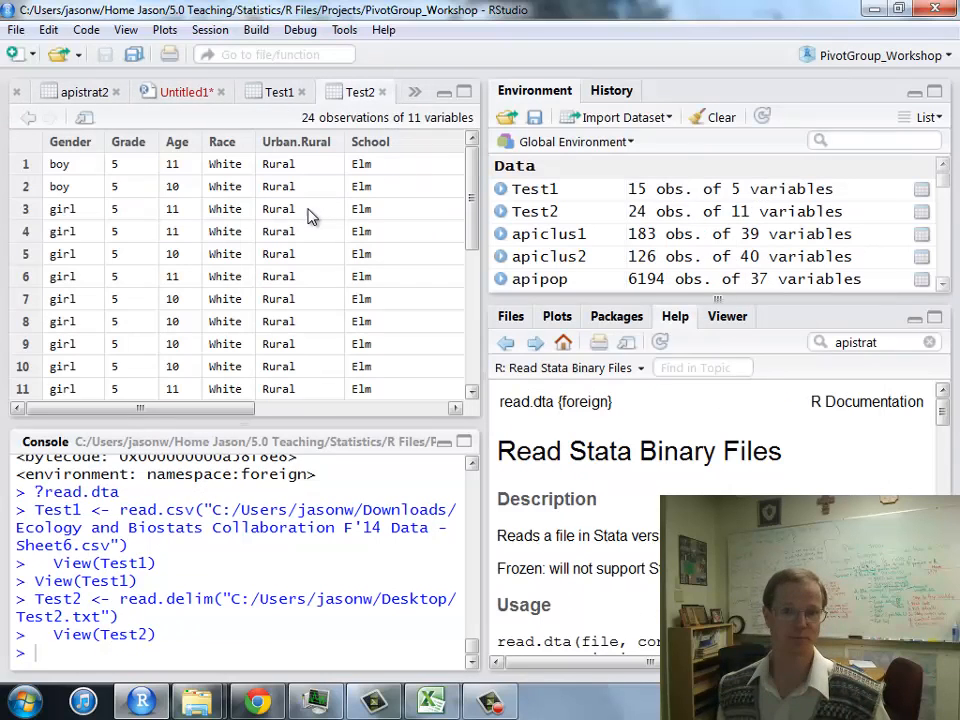
{"action": "left_click", "coordinate": [187, 91]}
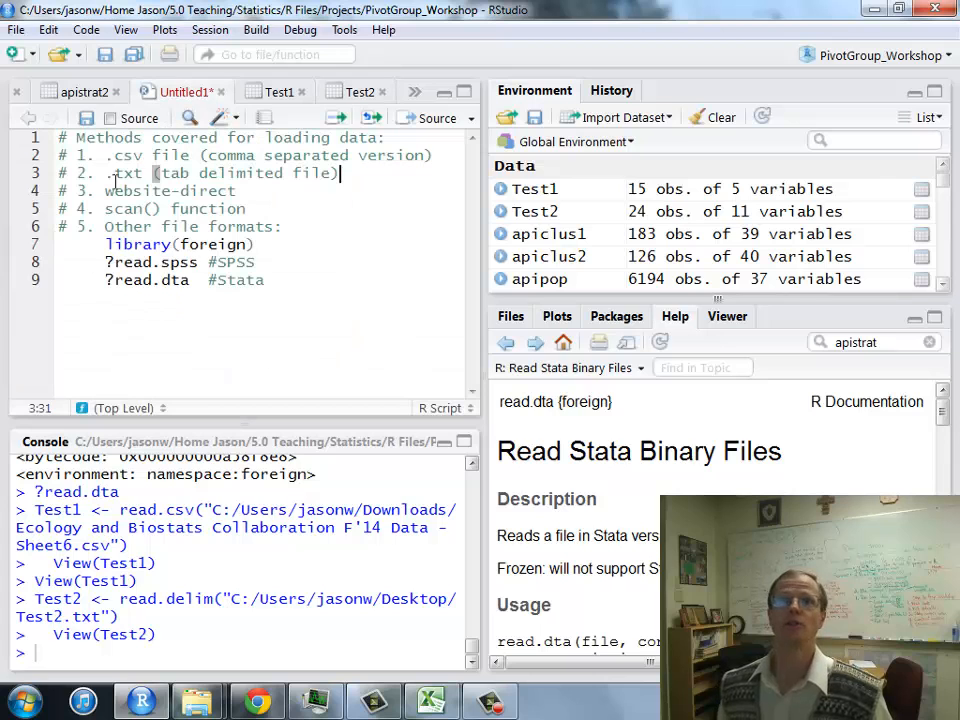
{"action": "left_click_drag", "start_coordinate": [58, 190], "coordinate": [266, 194]}
{"action": "left_click", "coordinate": [261, 193]}
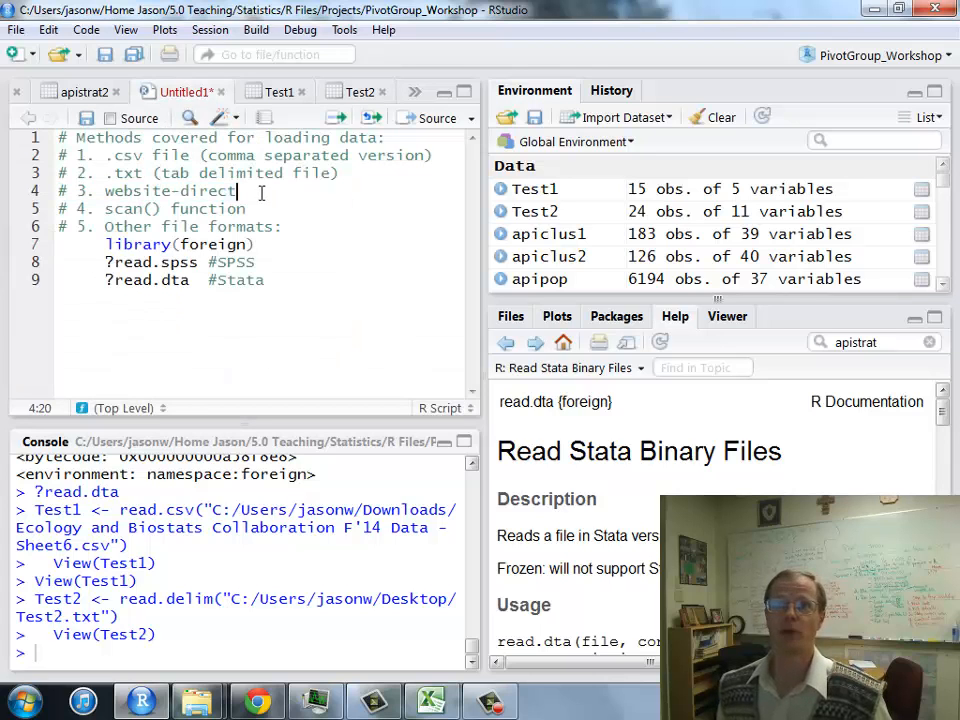
Bring up the statland.org pulse.txt data page in Chrome and look over its contents
{"action": "left_click", "coordinate": [257, 701]}
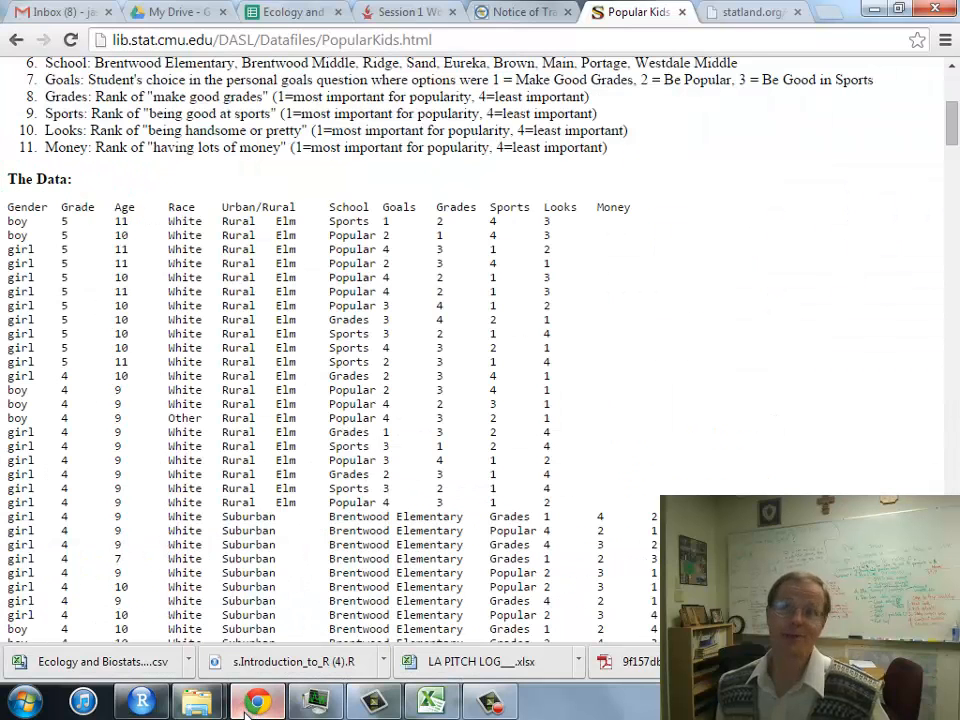
{"action": "left_click", "coordinate": [750, 12]}
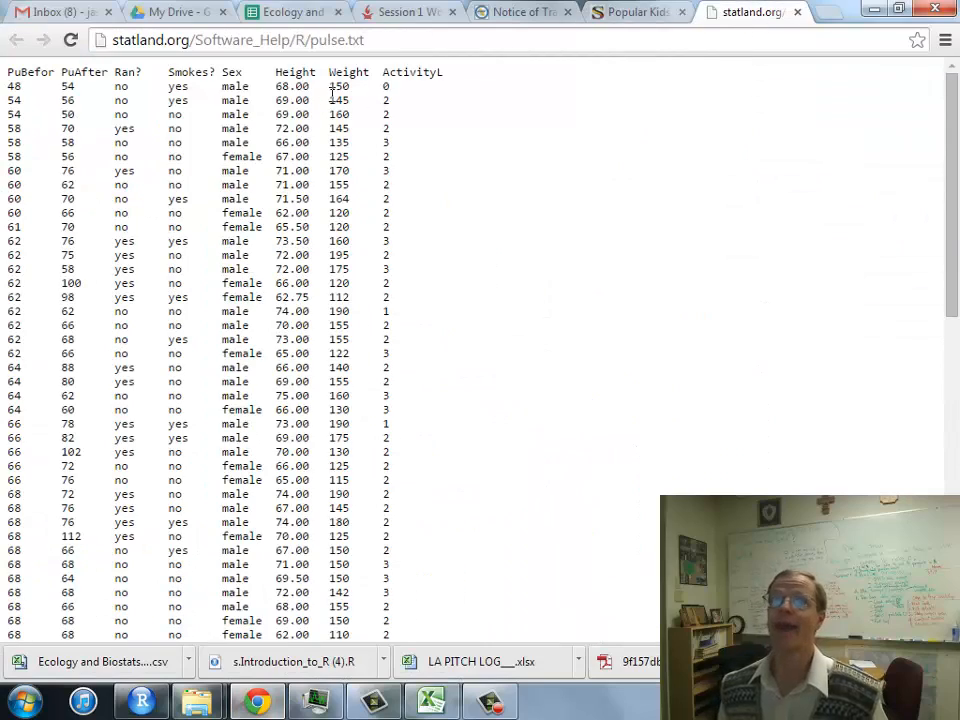
{"action": "left_click_drag", "start_coordinate": [8, 80], "coordinate": [455, 601]}
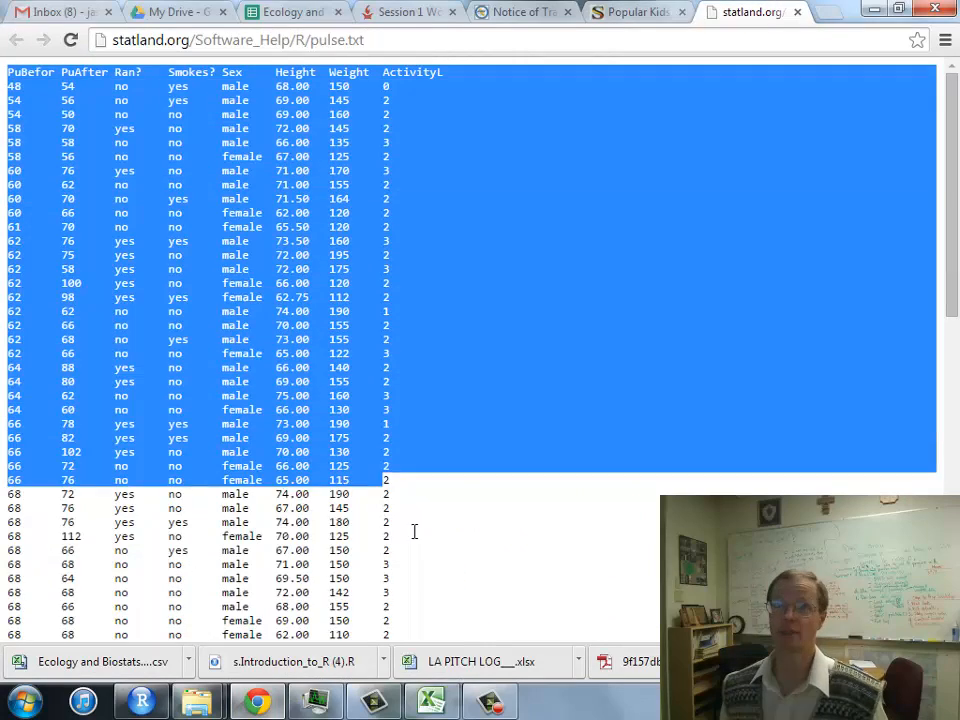
{"action": "left_click", "coordinate": [455, 601]}
{"action": "scroll", "coordinate": [456, 500], "scroll_direction": "up", "scroll_amount": 15}
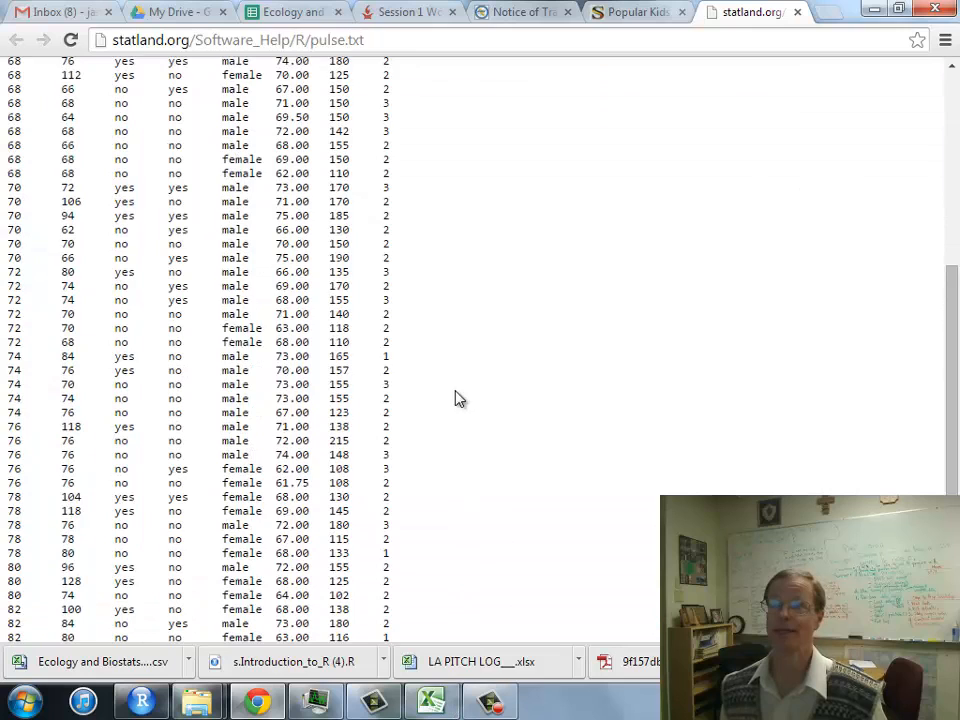
{"action": "scroll", "coordinate": [460, 340], "scroll_direction": "up", "scroll_amount": 5}
Copy the pulse.txt web address from the address bar
{"action": "left_click", "coordinate": [379, 39]}
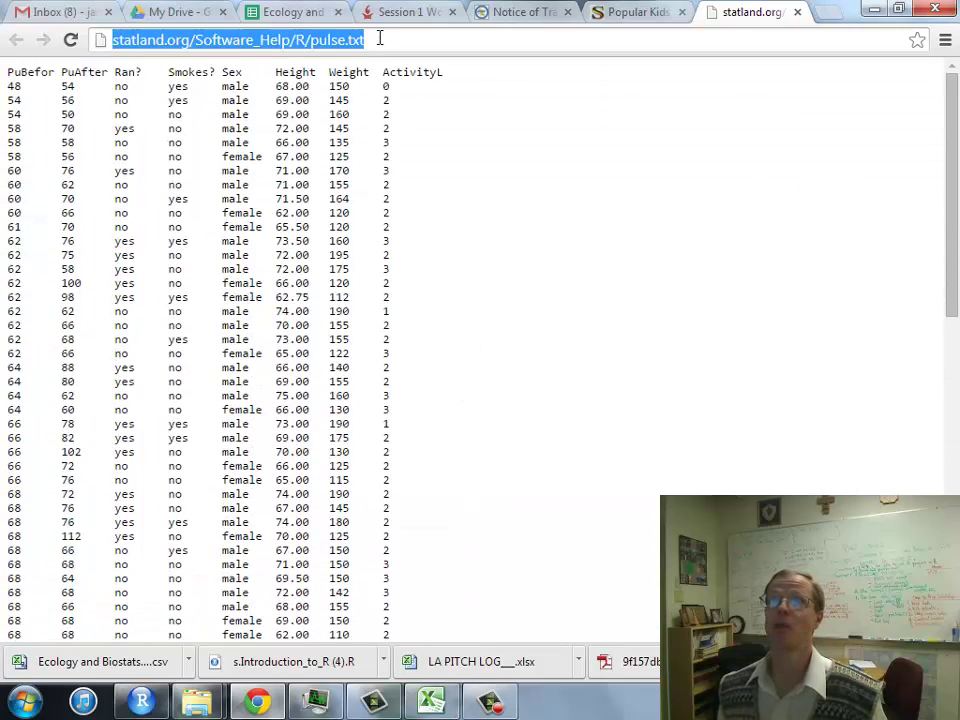
{"action": "right_click", "coordinate": [263, 39]}
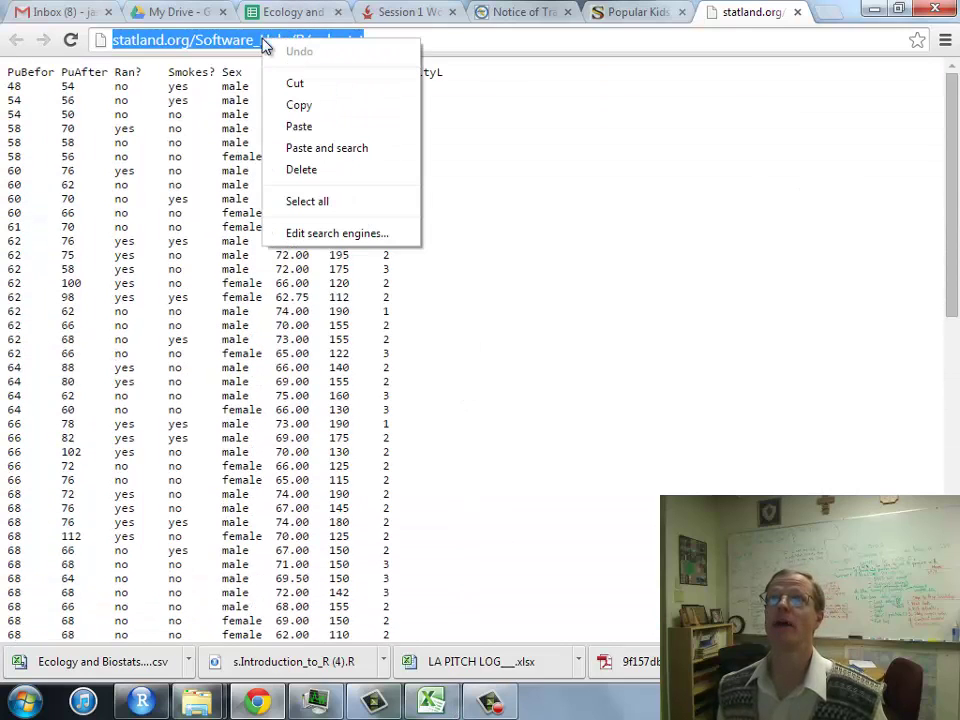
{"action": "left_click", "coordinate": [300, 106]}
Import a dataset from the pasted pulse.txt web URL so RStudio previews it as pulse
{"action": "left_click", "coordinate": [141, 702]}
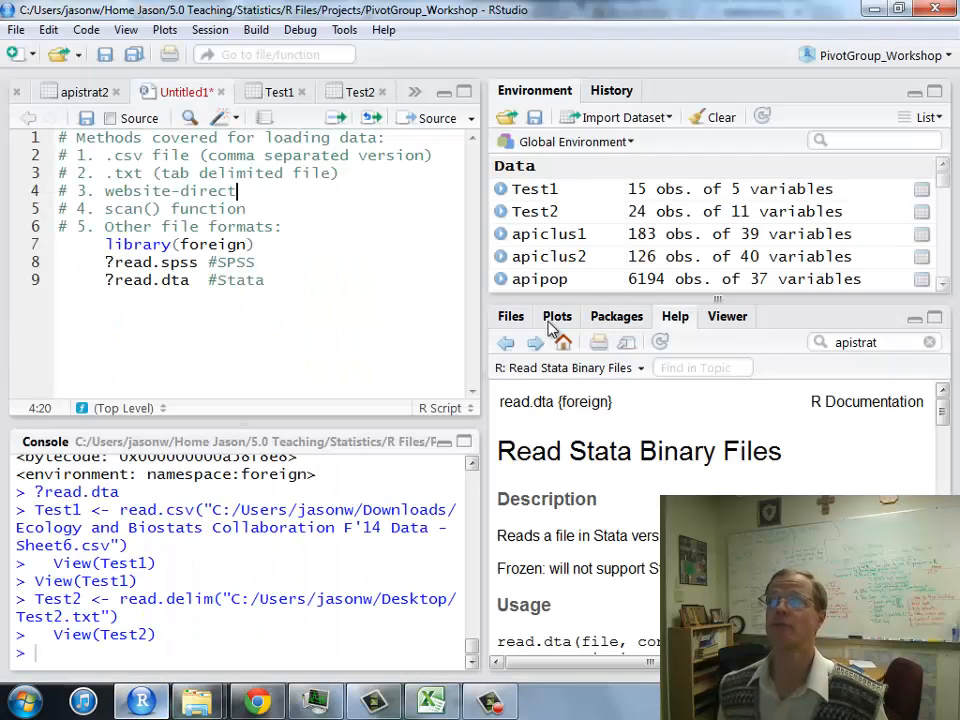
{"action": "left_click", "coordinate": [640, 118]}
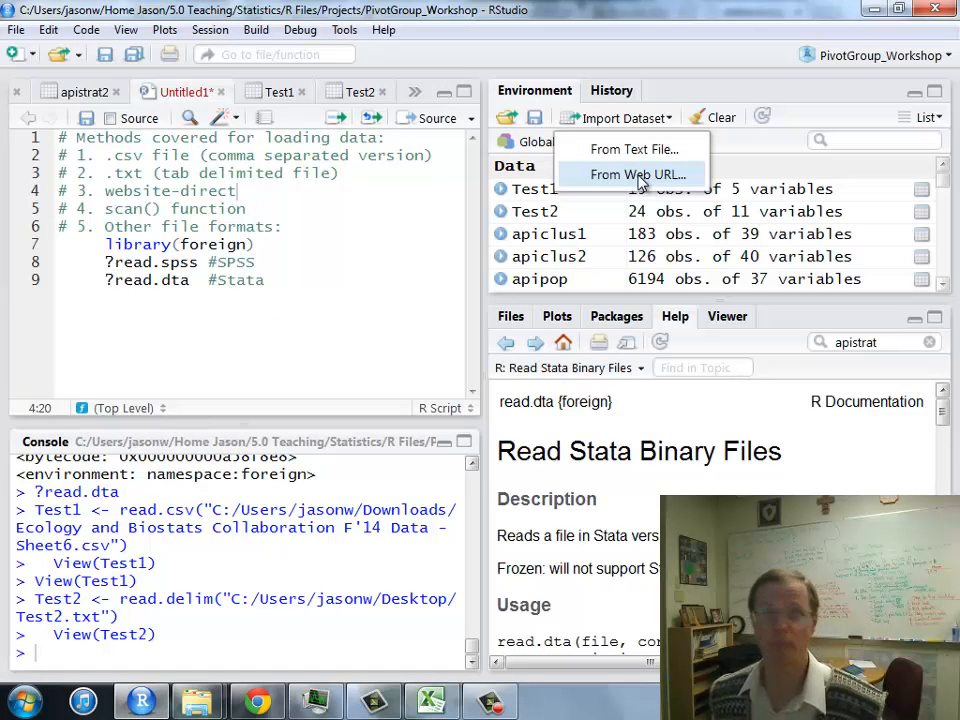
{"action": "left_click", "coordinate": [640, 175]}
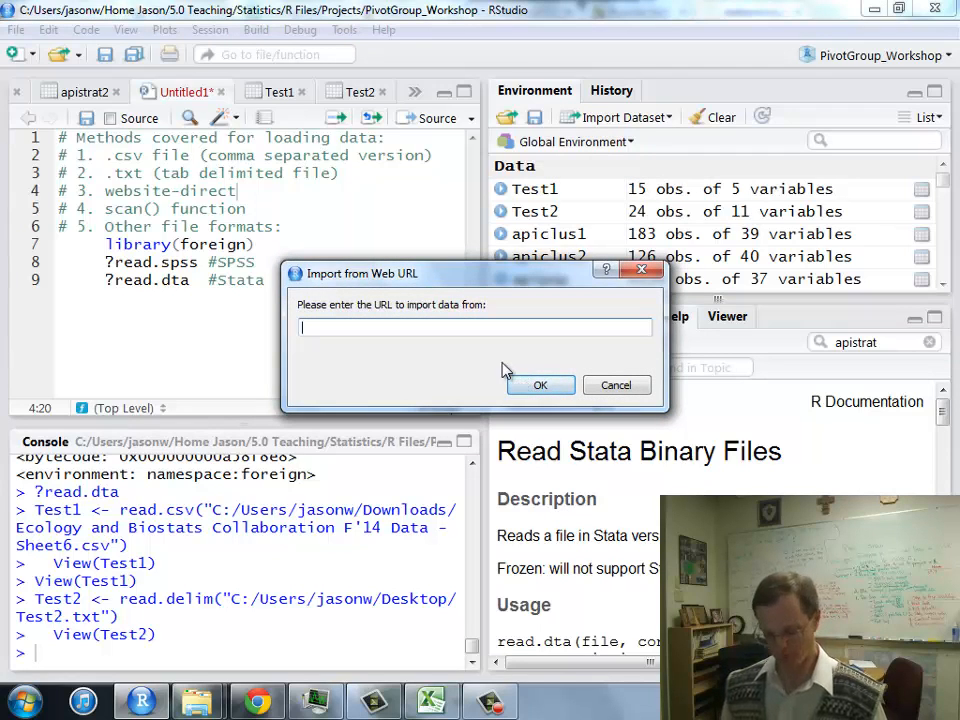
{"action": "key", "text": "ctrl+v"}
{"action": "left_click", "coordinate": [540, 385]}
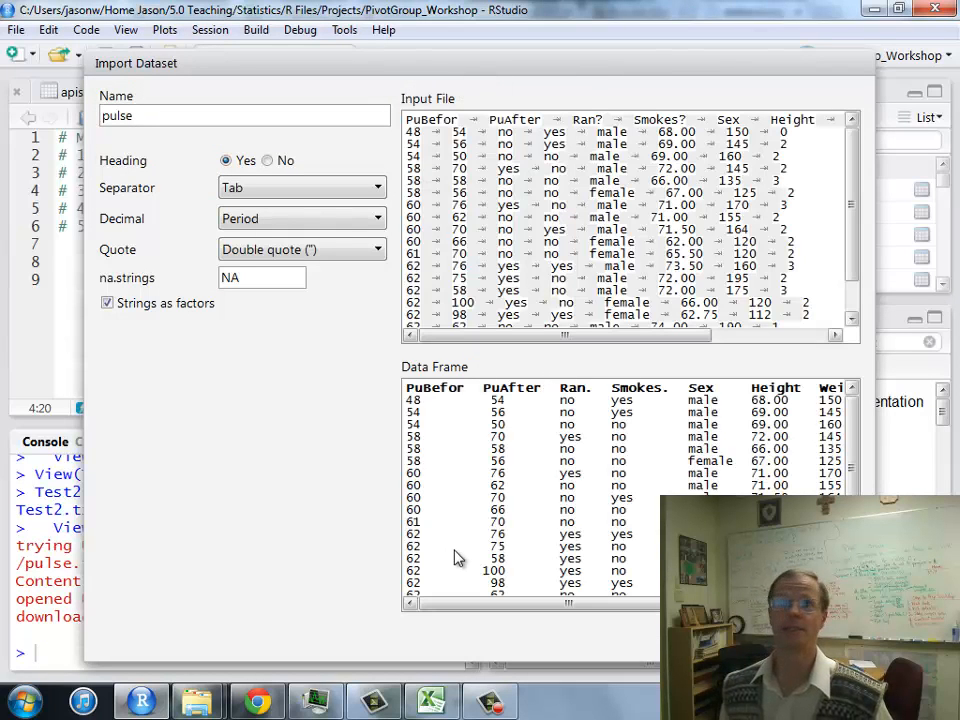
Rename the dataset from pulse to Test3 and import it (92 observations of 8 variables)
{"action": "left_click_drag", "start_coordinate": [160, 113], "coordinate": [91, 118]}
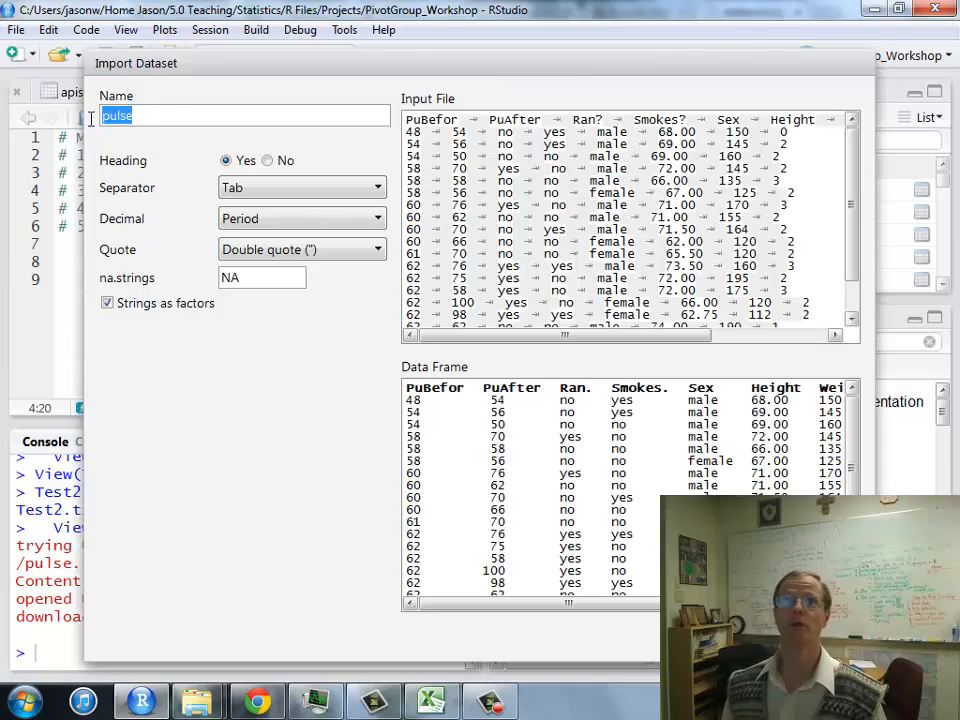
{"action": "type", "text": "Test3"}
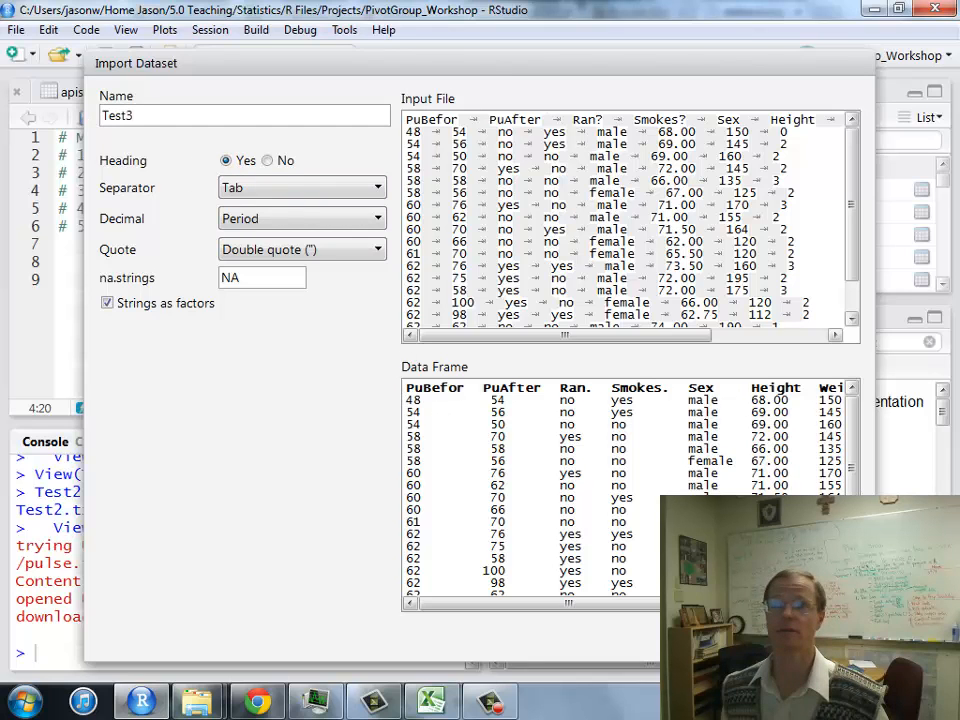
{"action": "key", "text": "Return"}
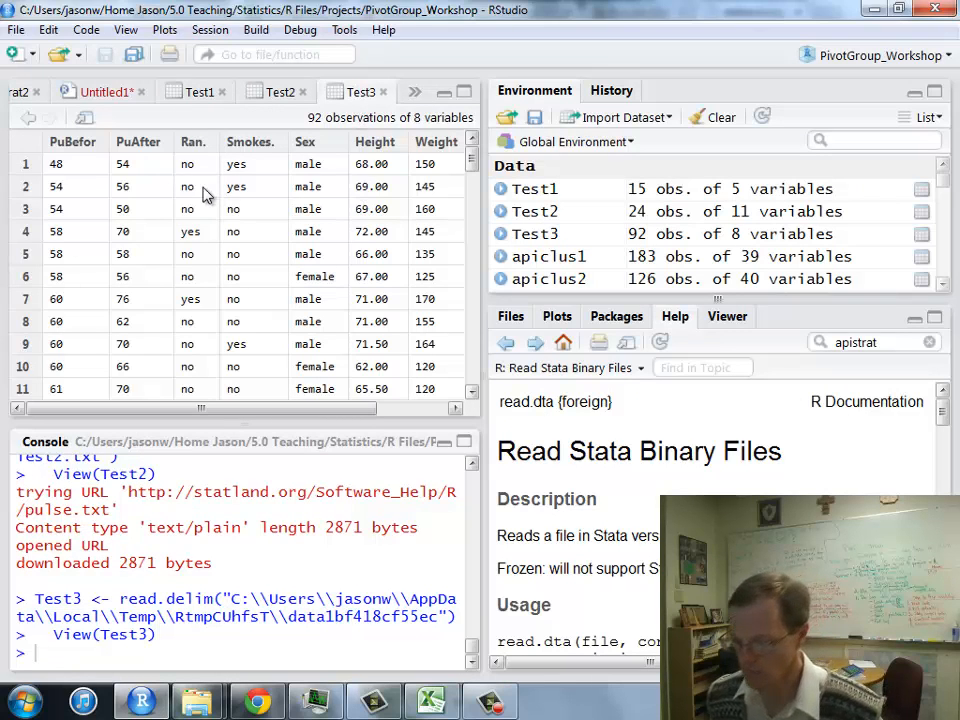
Highlight the scan() function method line in the loading-methods script
{"action": "left_click", "coordinate": [102, 92]}
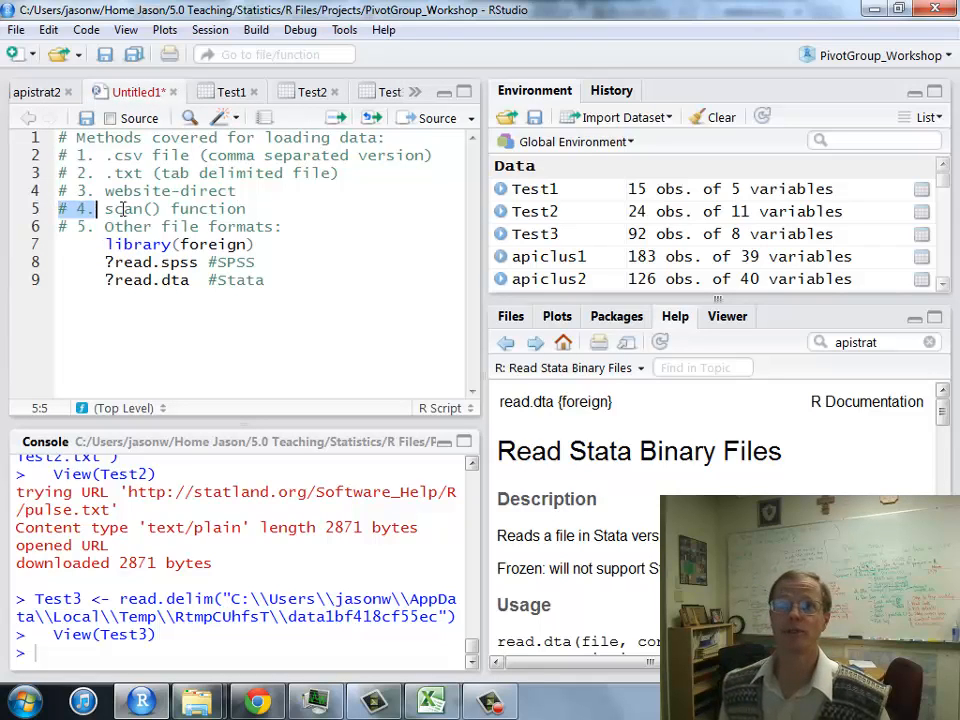
{"action": "left_click_drag", "start_coordinate": [60, 208], "coordinate": [250, 208]}
{"action": "left_click", "coordinate": [250, 208]}
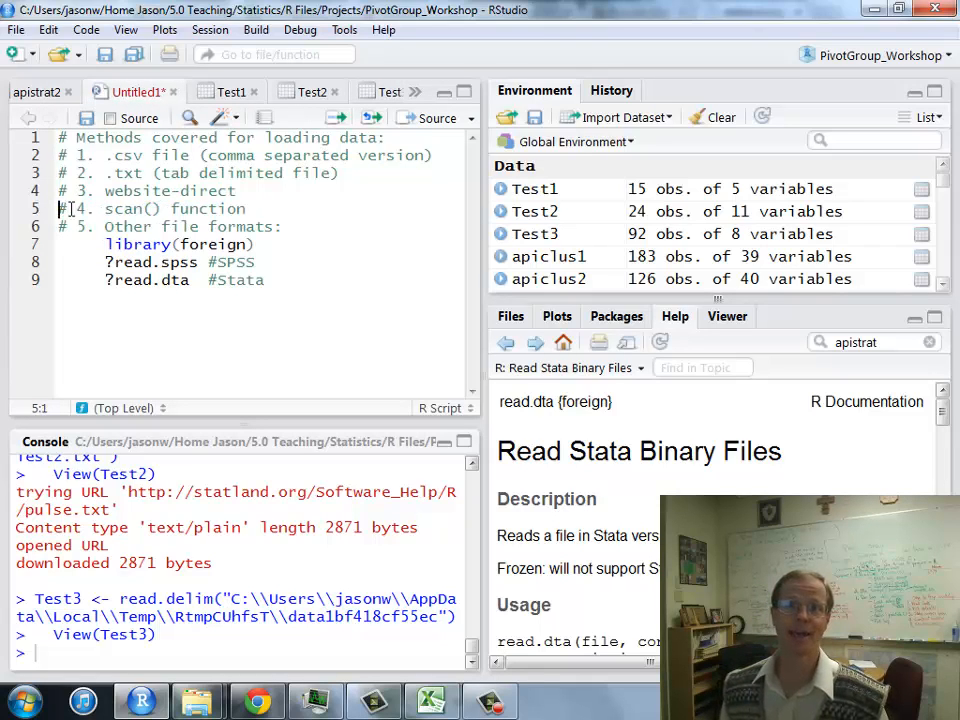
{"action": "left_click_drag", "start_coordinate": [60, 208], "coordinate": [270, 208]}
{"action": "left_click", "coordinate": [270, 209]}
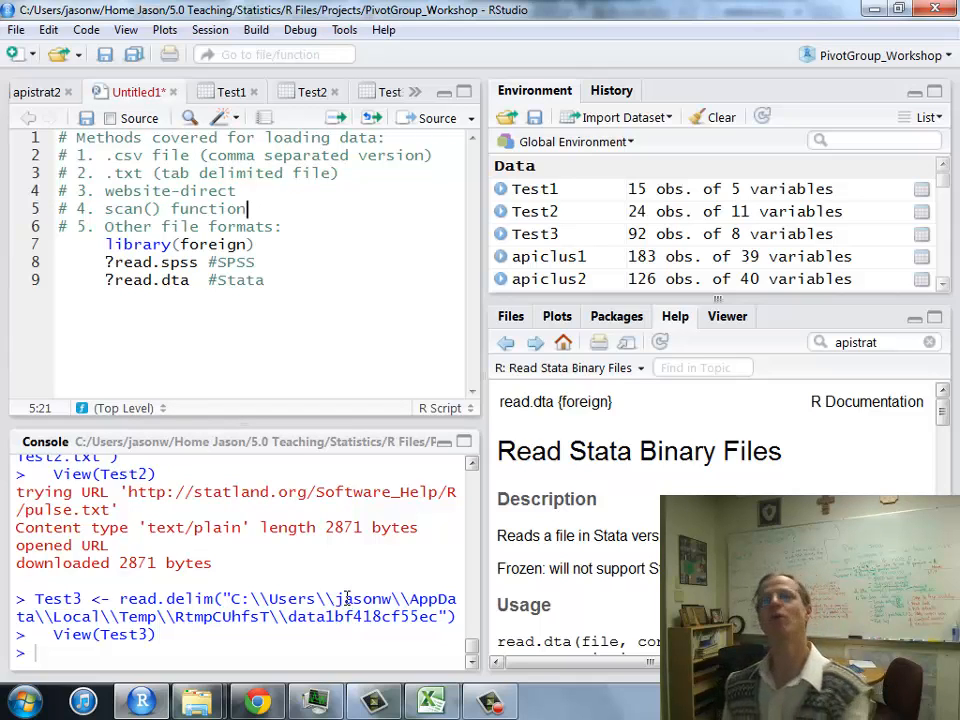
Copy the twenty mag values E2:E21 from the Earthquake workbook in Excel
{"action": "left_click", "coordinate": [433, 706]}
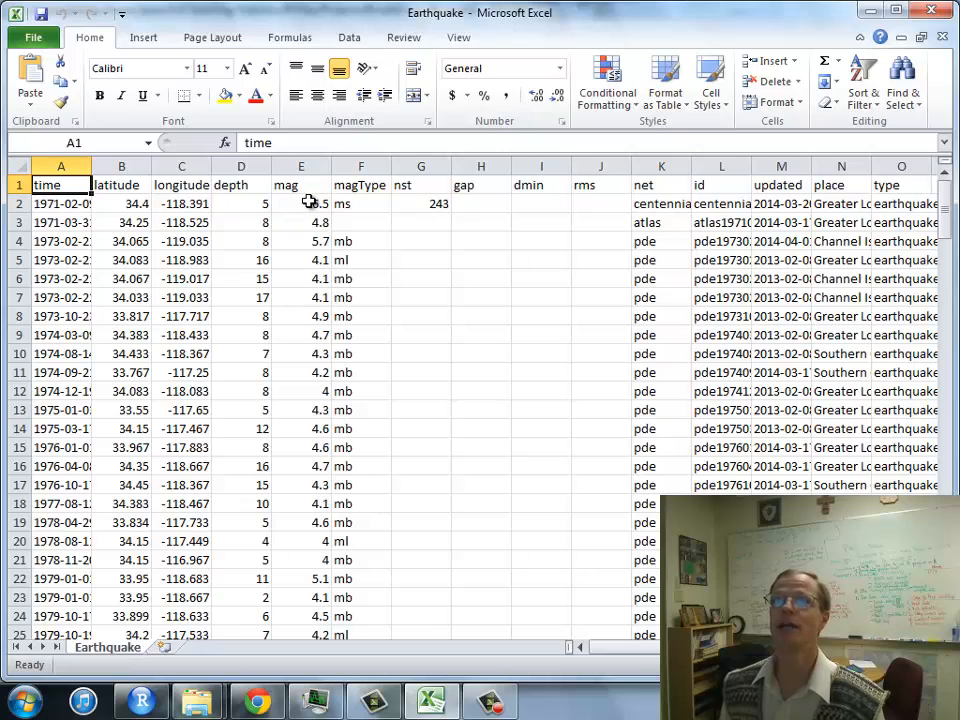
{"action": "left_click_drag", "start_coordinate": [309, 202], "coordinate": [315, 560]}
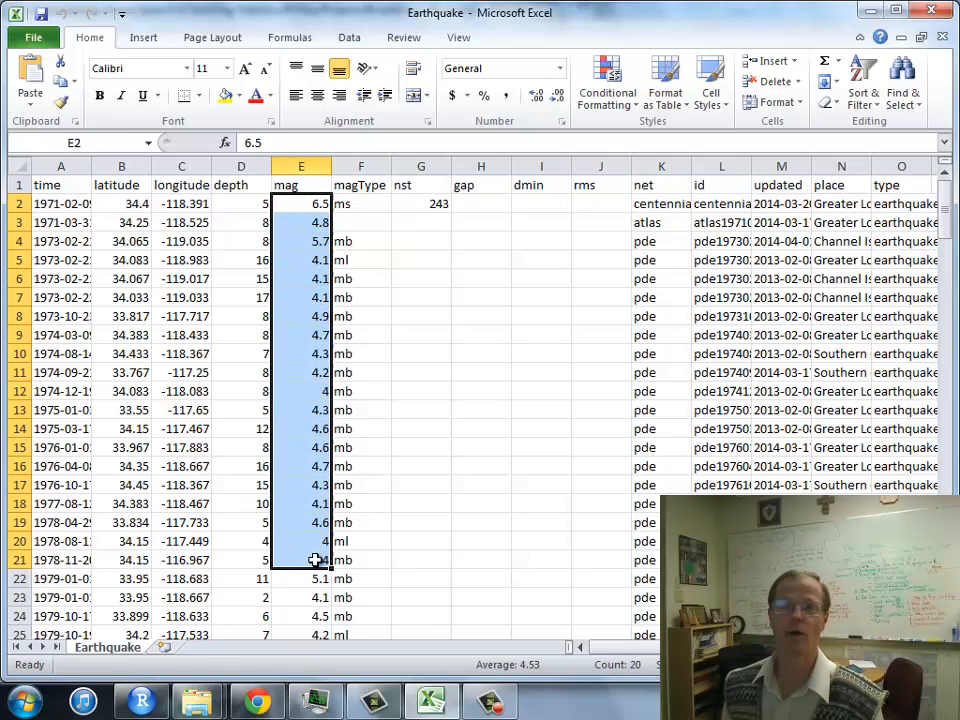
{"action": "right_click", "coordinate": [315, 560]}
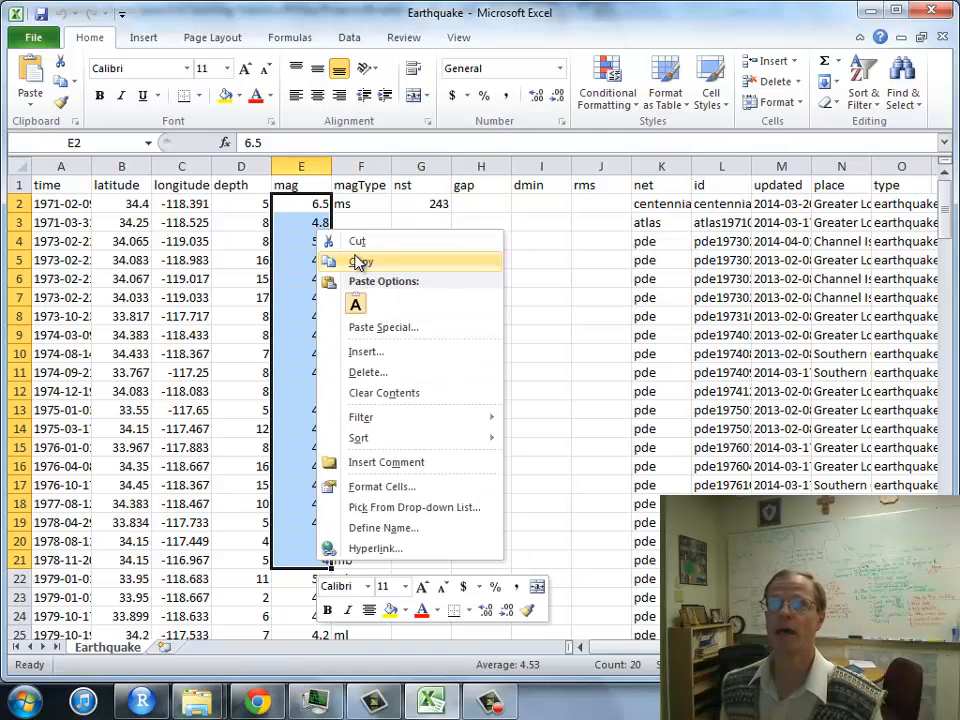
{"action": "left_click", "coordinate": [358, 262]}
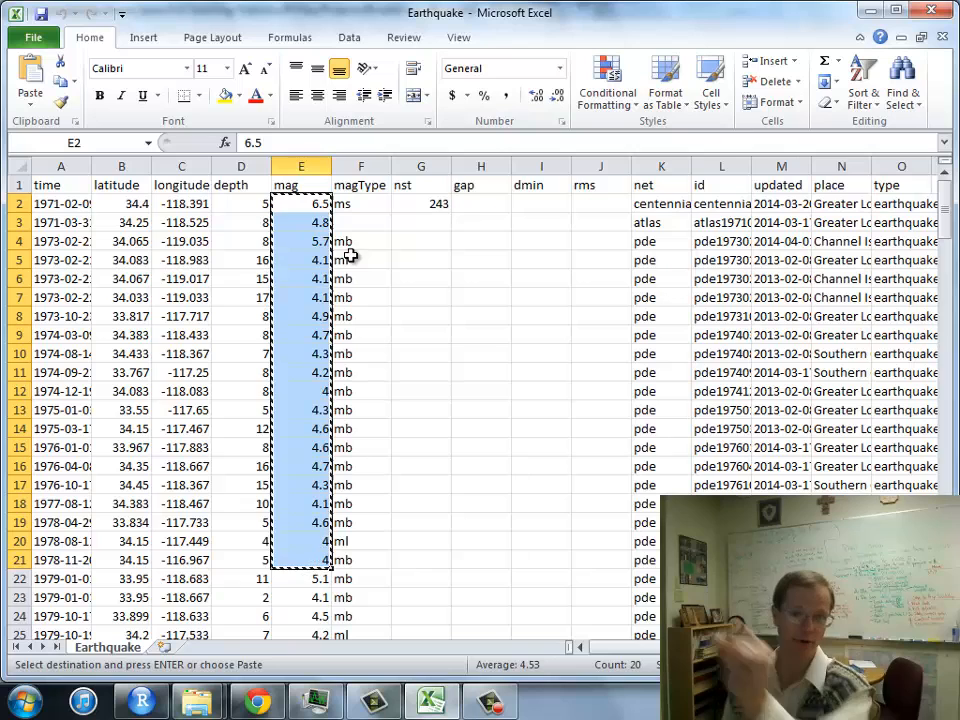
Run scan() in the console and hand-enter 5, 10, 3 so it returns them as a vector
{"action": "left_click", "coordinate": [140, 703]}
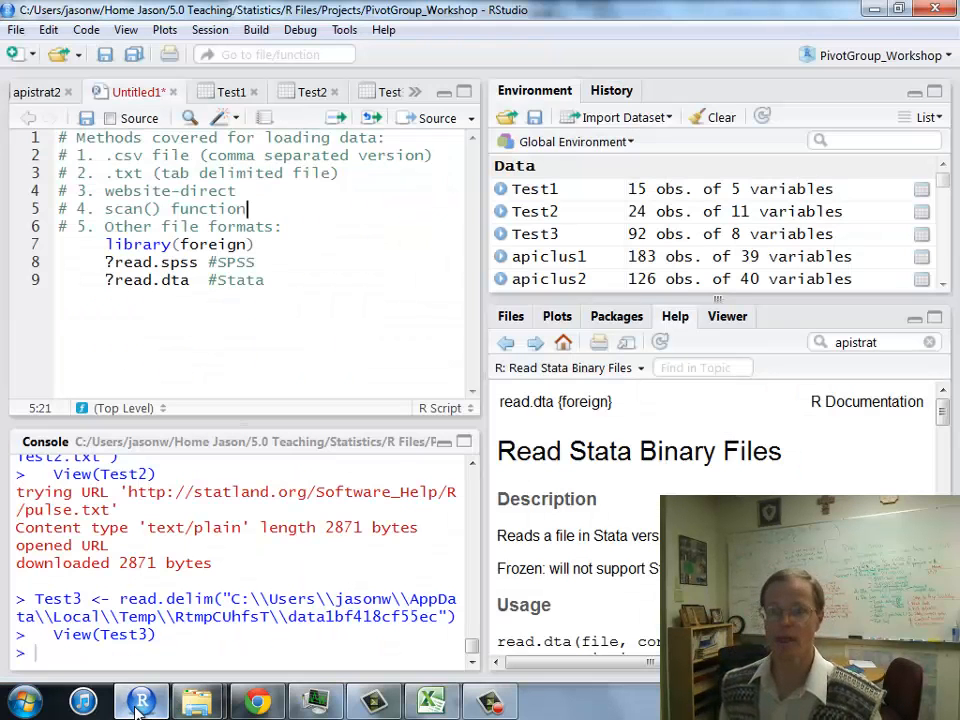
{"action": "left_click", "coordinate": [114, 651]}
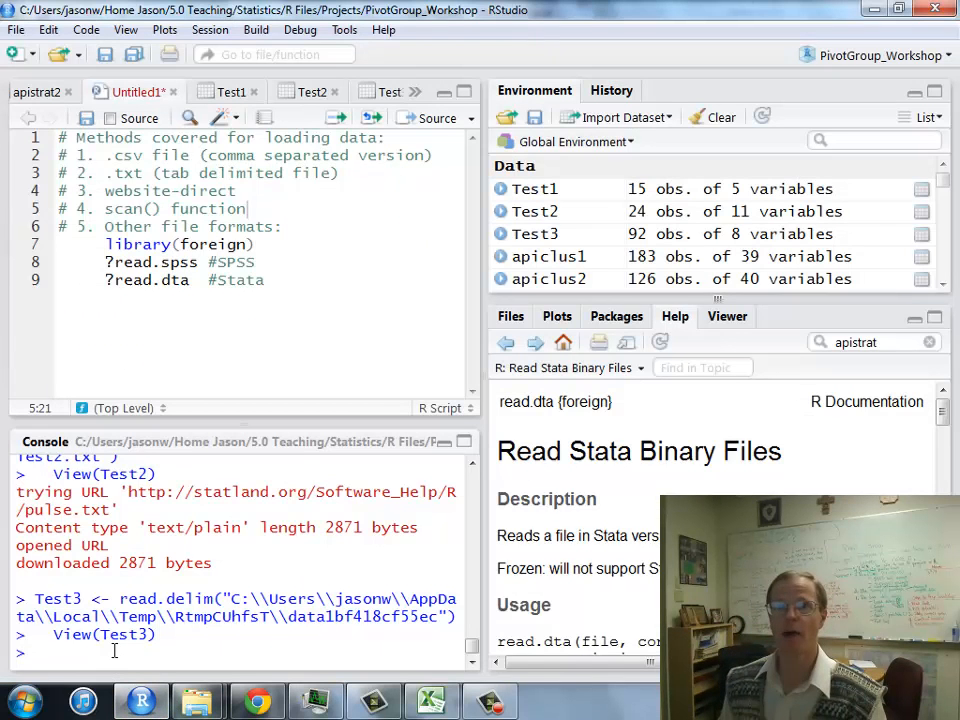
{"action": "key", "text": "Return"}
{"action": "type", "text": "can"}
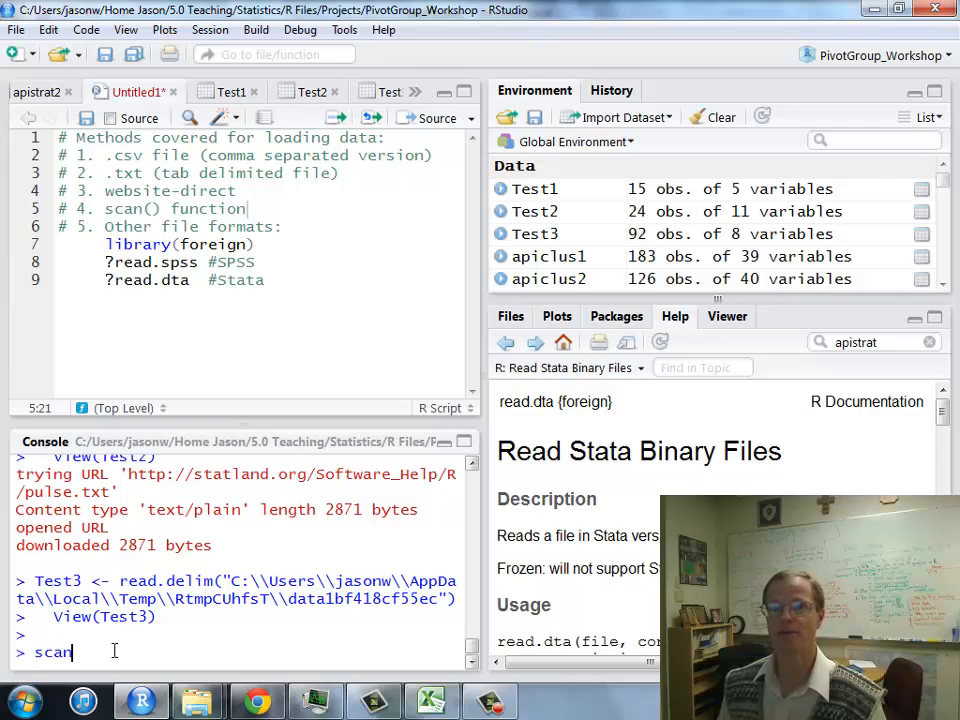
{"action": "type", "text": "("}
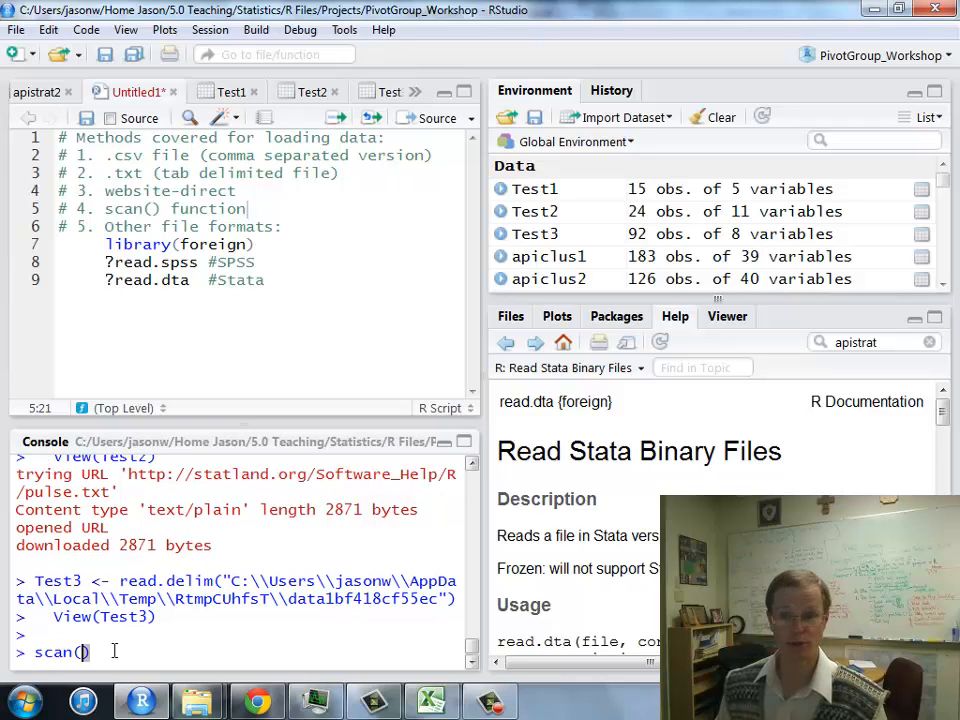
{"action": "key", "text": "Return"}
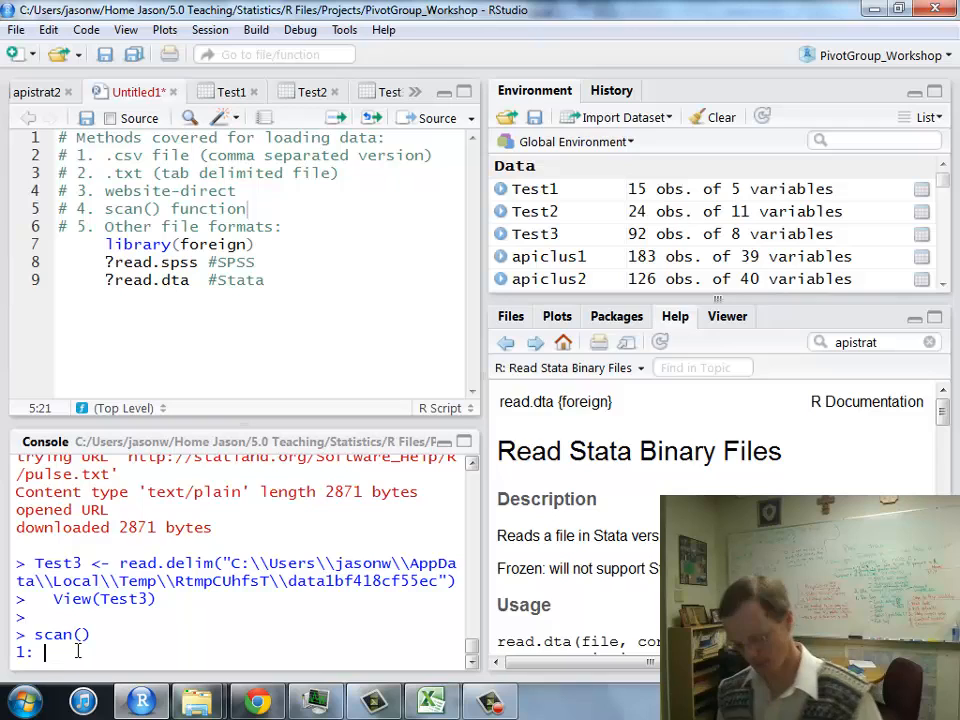
{"action": "type", "text": "5"}
{"action": "key", "text": "Return"}
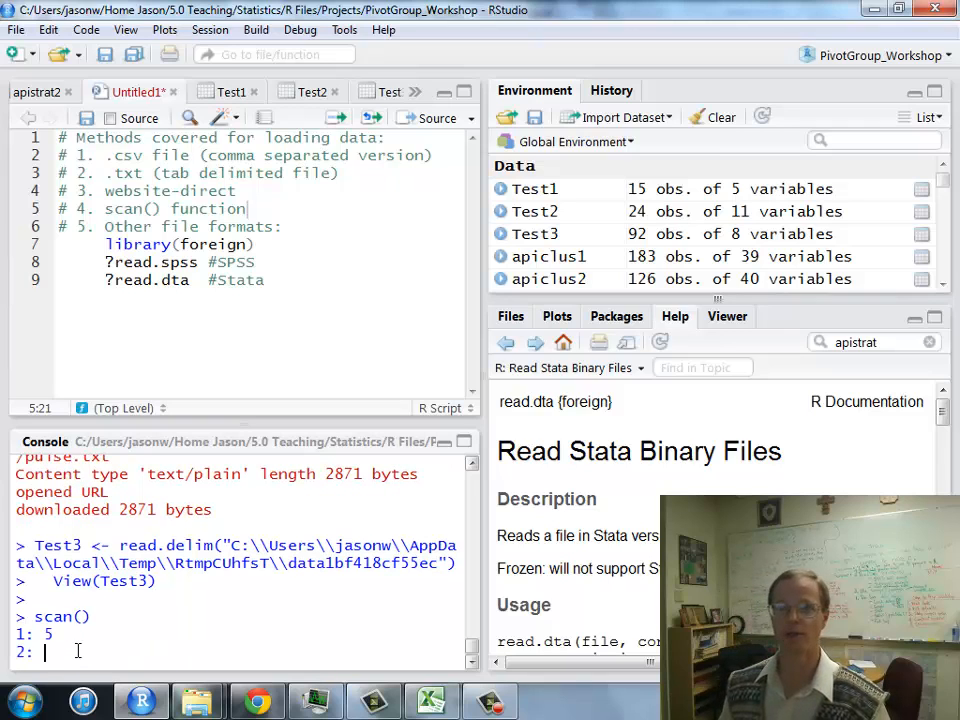
{"action": "type", "text": "10"}
{"action": "key", "text": "Return"}
{"action": "type", "text": "3:"}
{"action": "key", "text": "Return"}
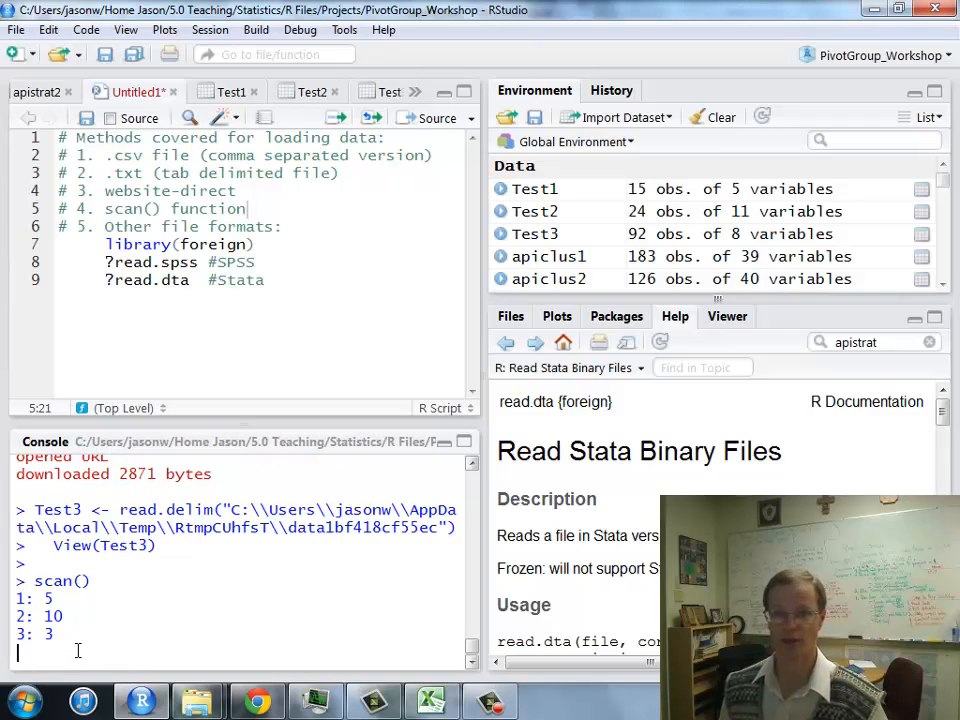
{"action": "key", "text": "Return"}
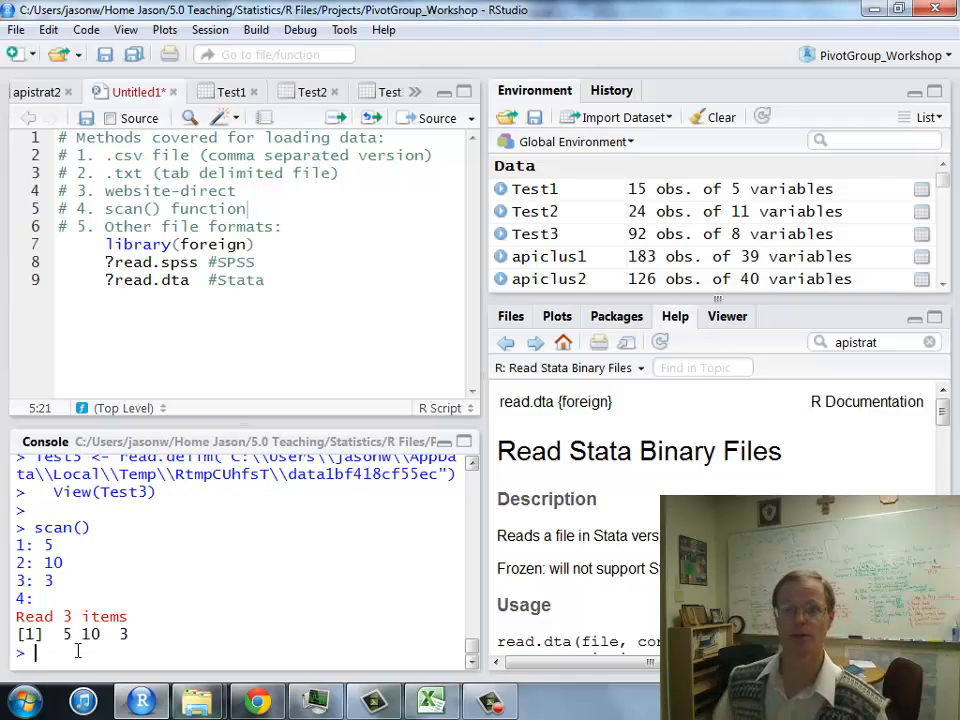
Highlight the returned values 5 10 3 and start a new command line
{"action": "left_click_drag", "start_coordinate": [64, 633], "coordinate": [132, 633]}
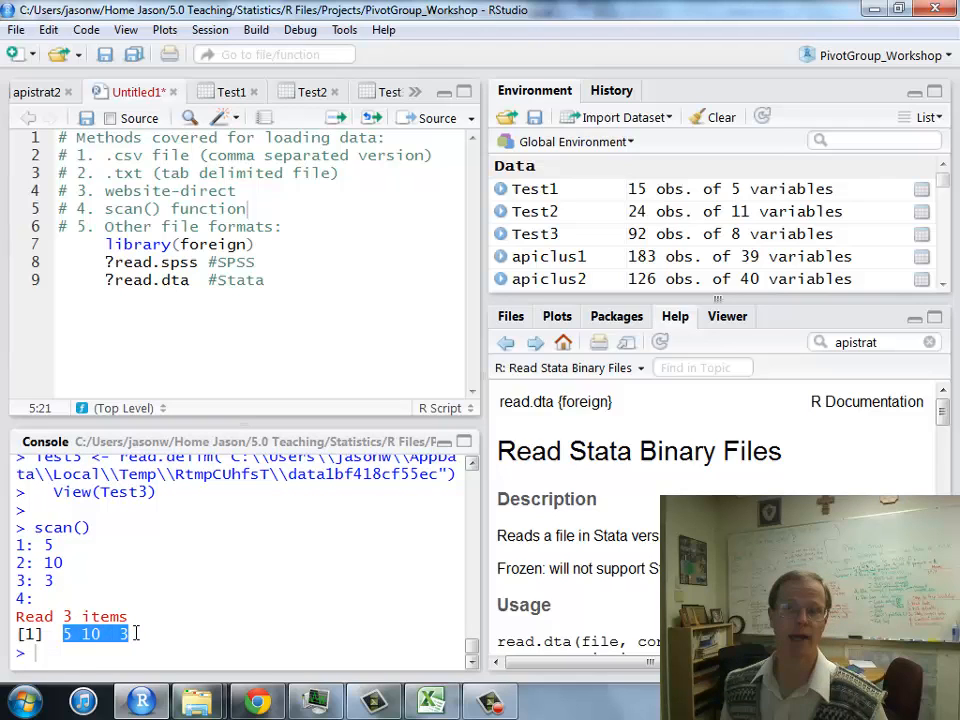
{"action": "left_click", "coordinate": [53, 565]}
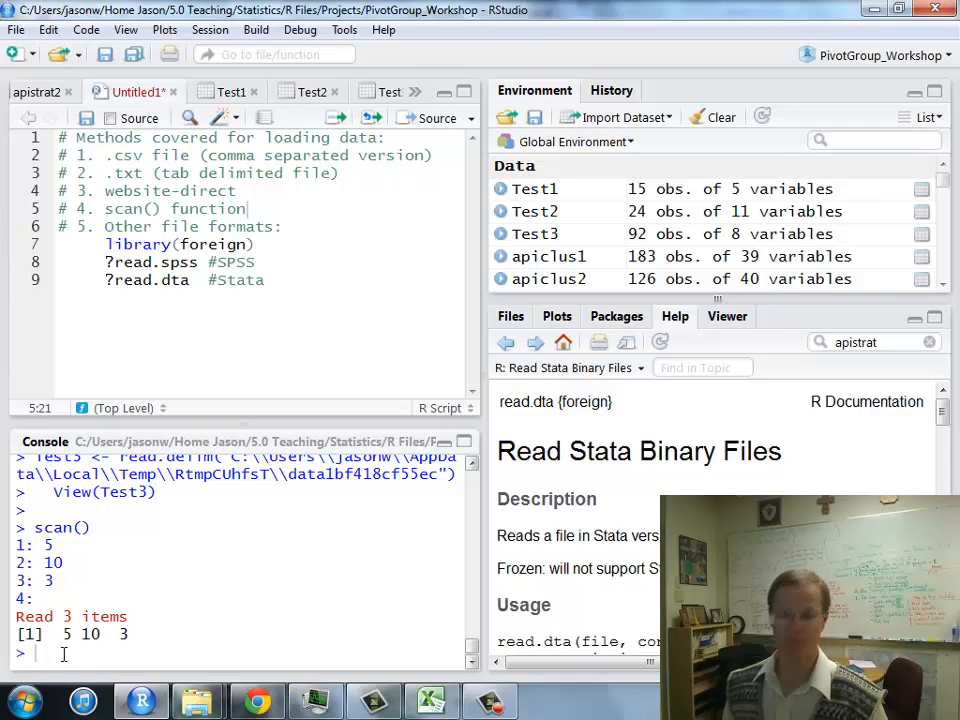
{"action": "key", "text": "Return"}
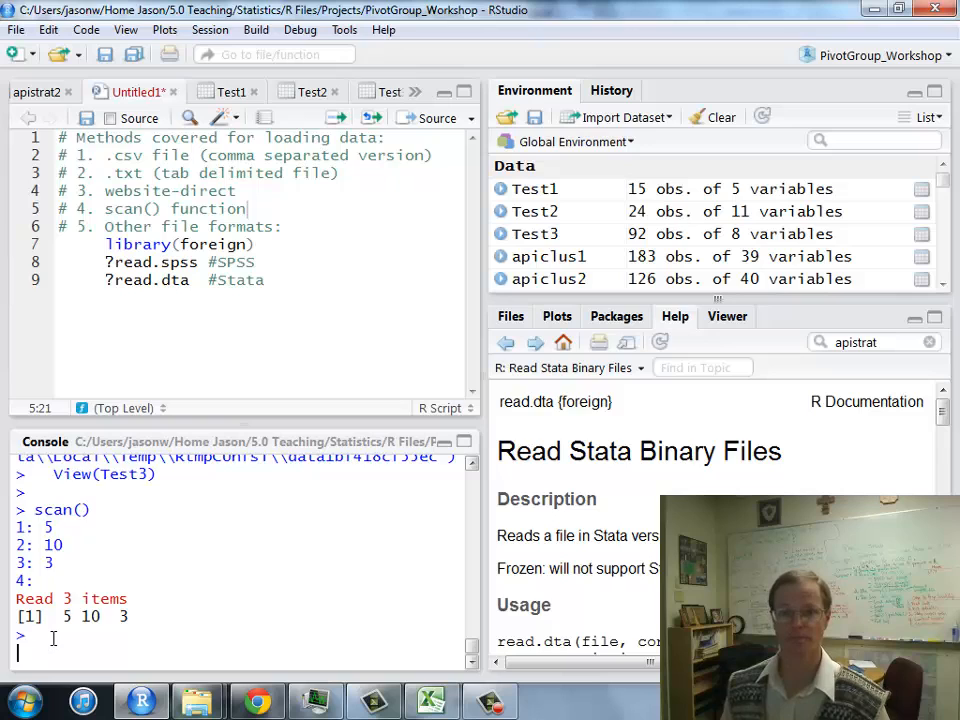
Run Test4 = scan() and paste the 20 Excel magnitudes into it
{"action": "key", "text": "Return"}
{"action": "key", "text": "Return"}
{"action": "type", "text": "x = sca"}
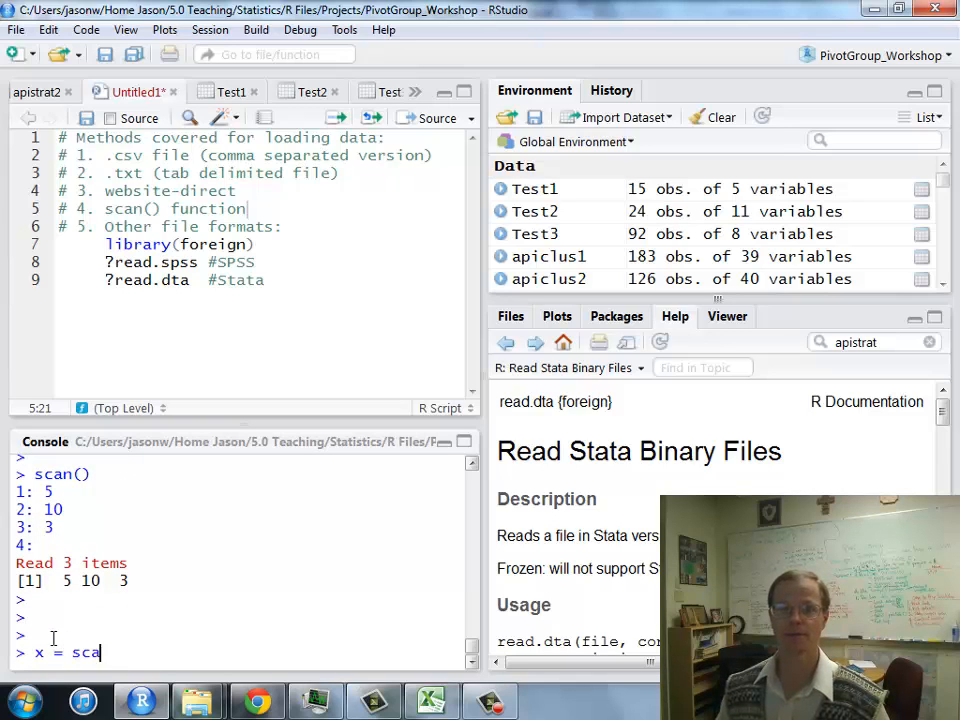
{"action": "key", "text": "BackSpace"}
{"action": "key", "text": "BackSpace"}
{"action": "key", "text": "BackSpace"}
{"action": "type", "text": "Test4"}
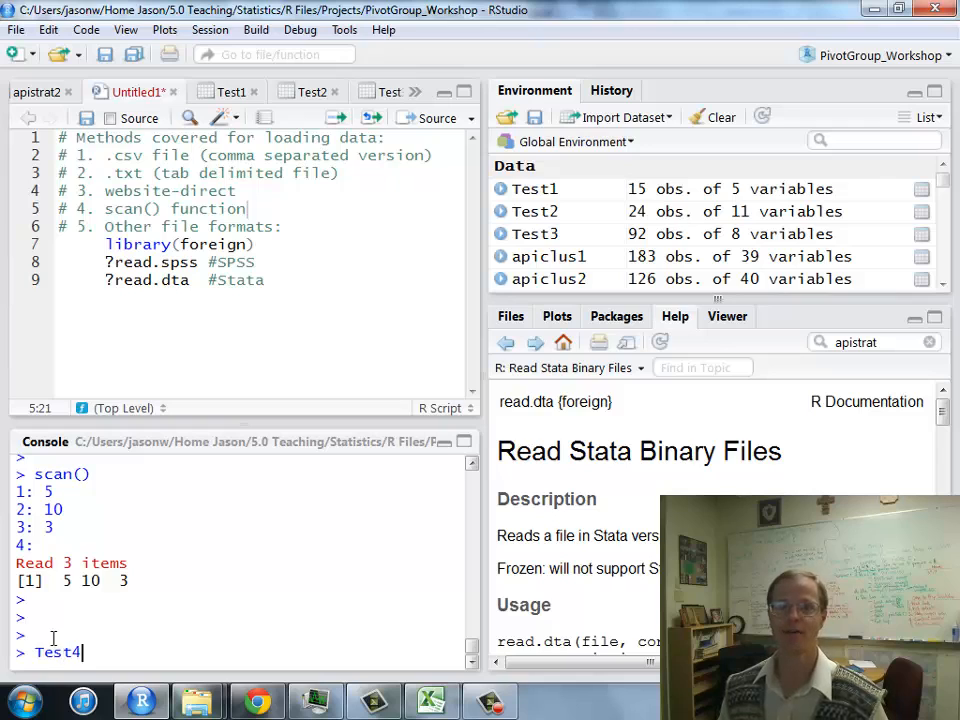
{"action": "type", "text": " = scan("}
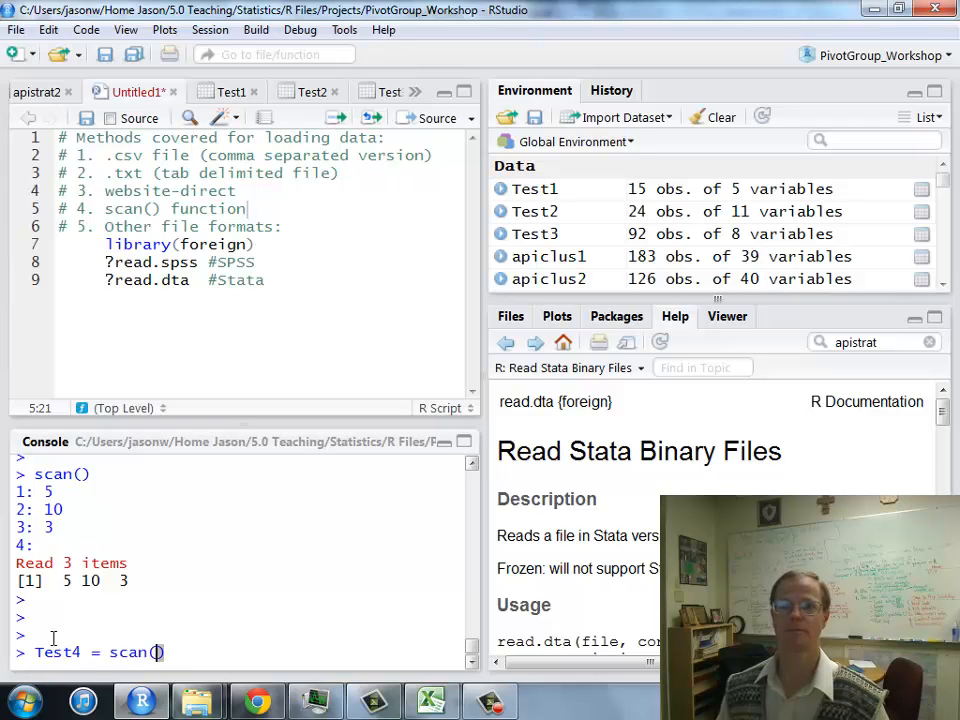
{"action": "type", "text": ")"}
{"action": "key", "text": "Return"}
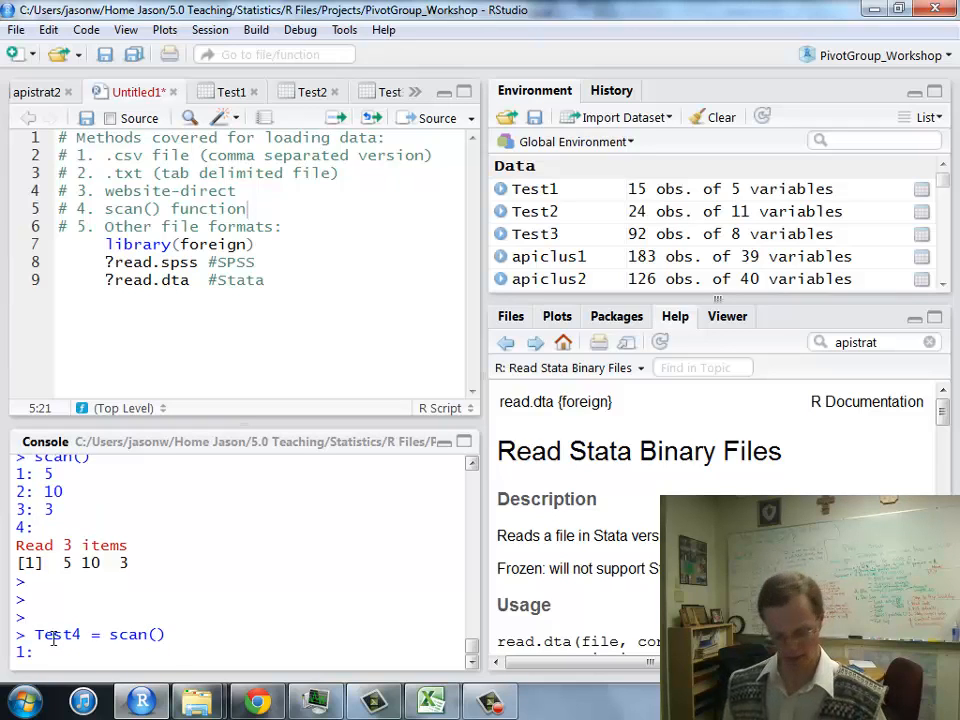
{"action": "key", "text": "ctrl+v"}
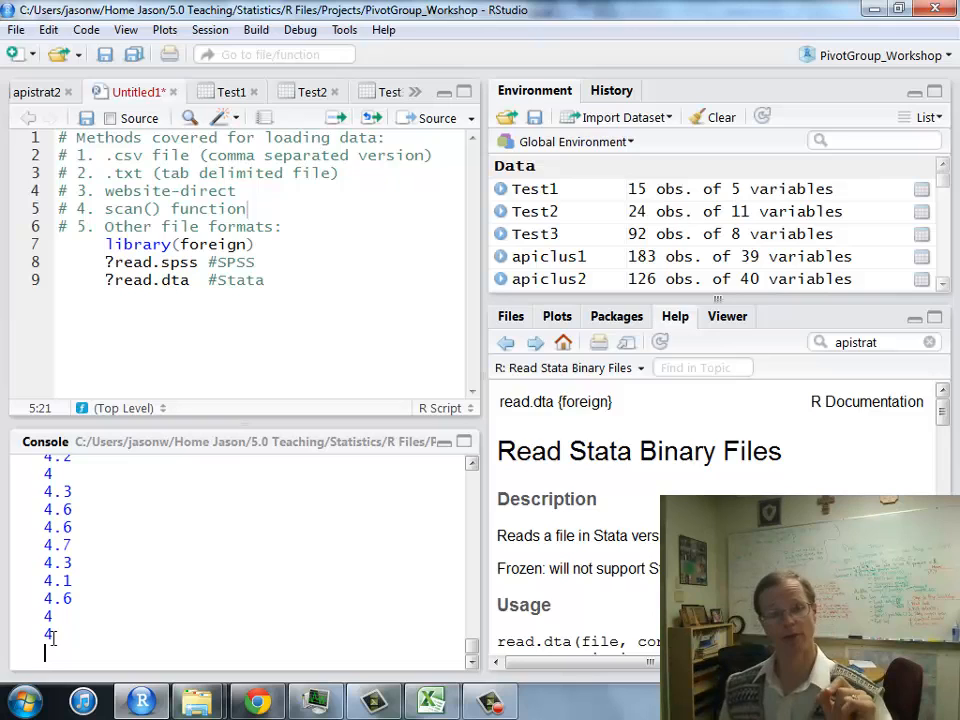
{"action": "key", "text": "Return"}
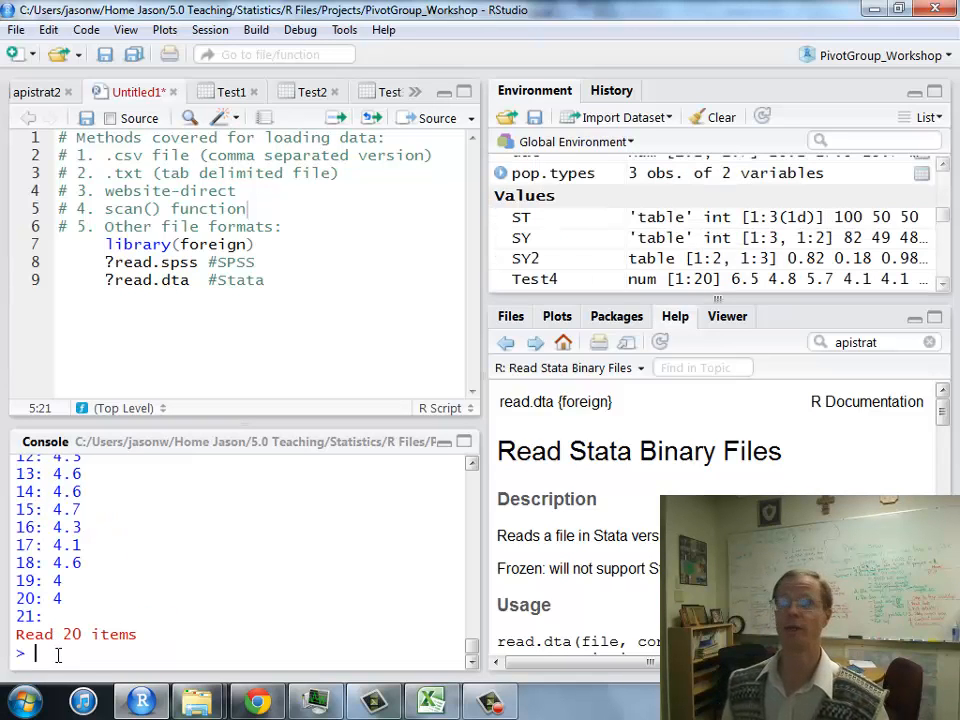
{"action": "left_click_drag", "start_coordinate": [942, 216], "coordinate": [944, 178]}
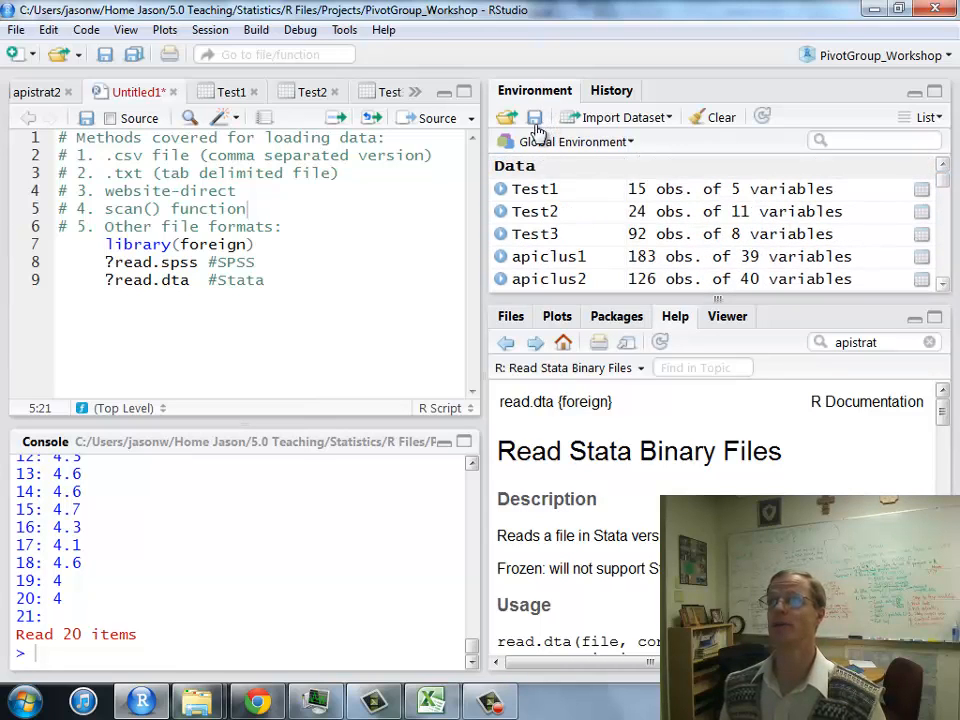
{"action": "mouse_move", "coordinate": [534, 234]}
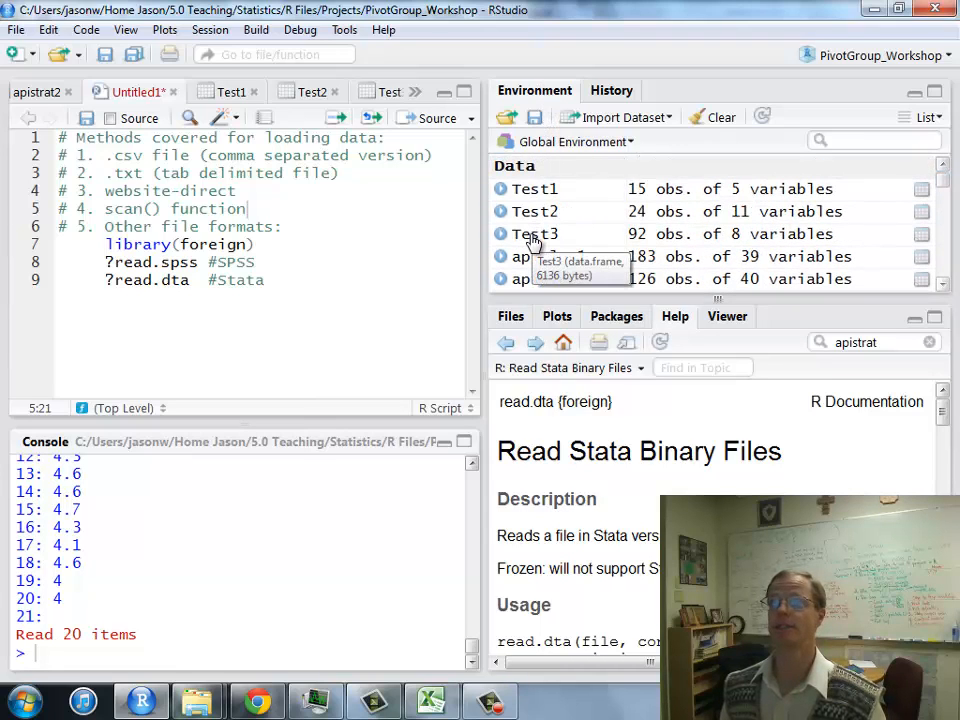
{"action": "left_click_drag", "start_coordinate": [943, 178], "coordinate": [945, 222]}
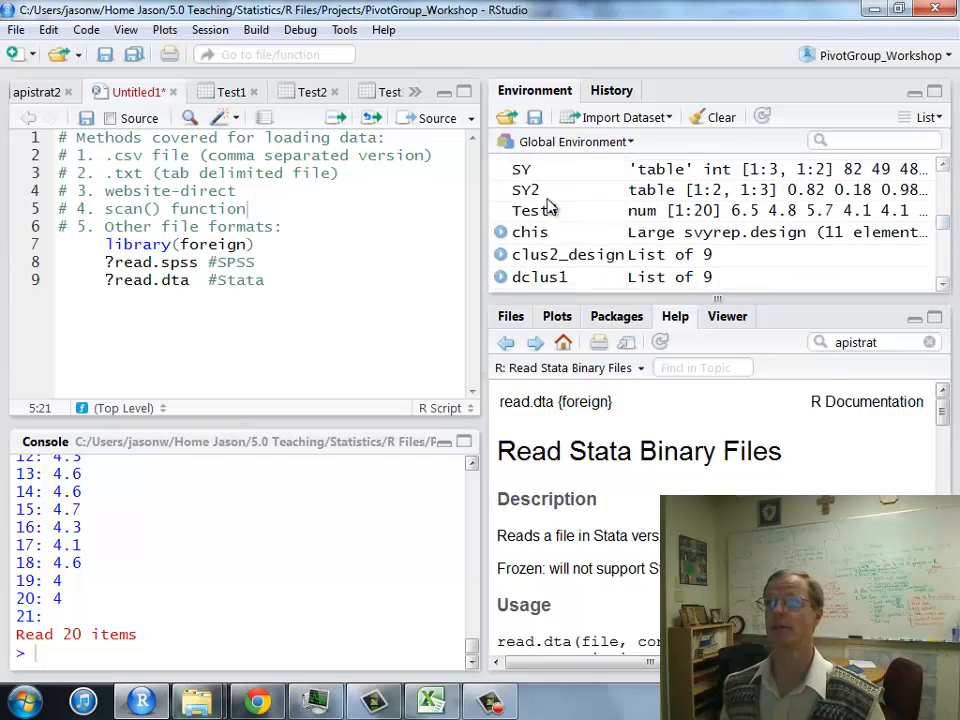
{"action": "scroll", "coordinate": [600, 225], "scroll_direction": "up", "scroll_amount": 2}
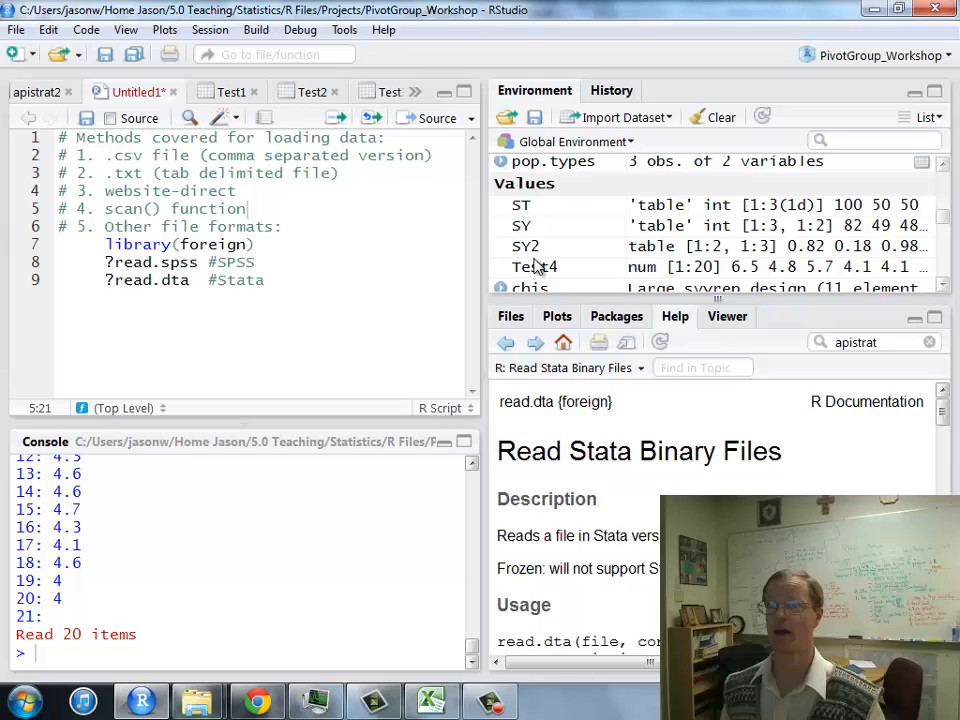
Print Test4 in the console as a numeric vector of 20 values
{"action": "left_click", "coordinate": [60, 652]}
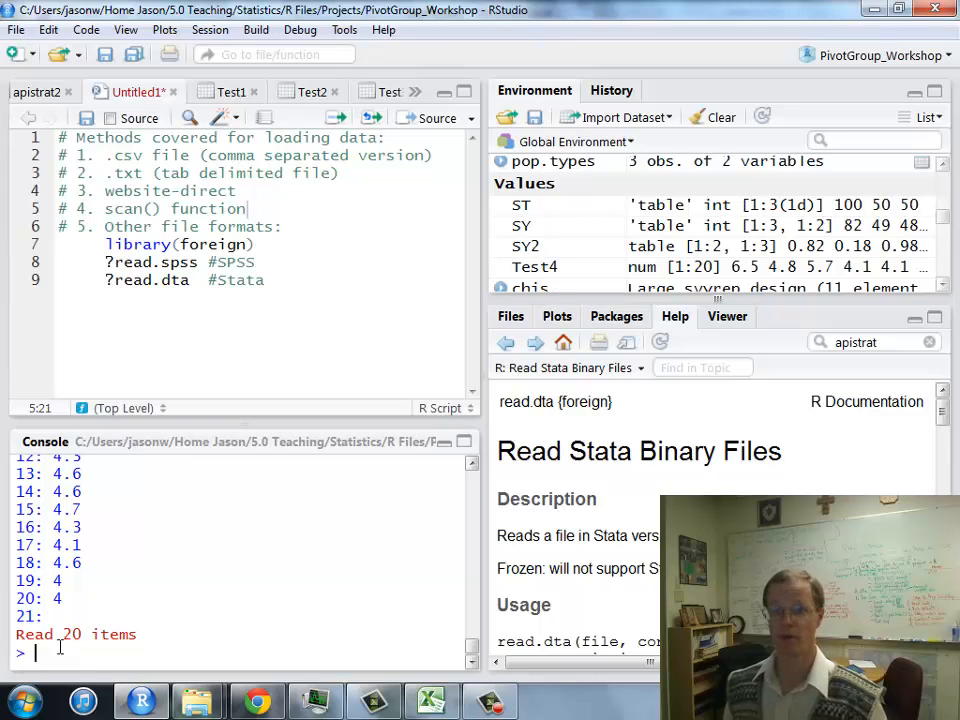
{"action": "type", "text": "Test4"}
{"action": "key", "text": "Return"}
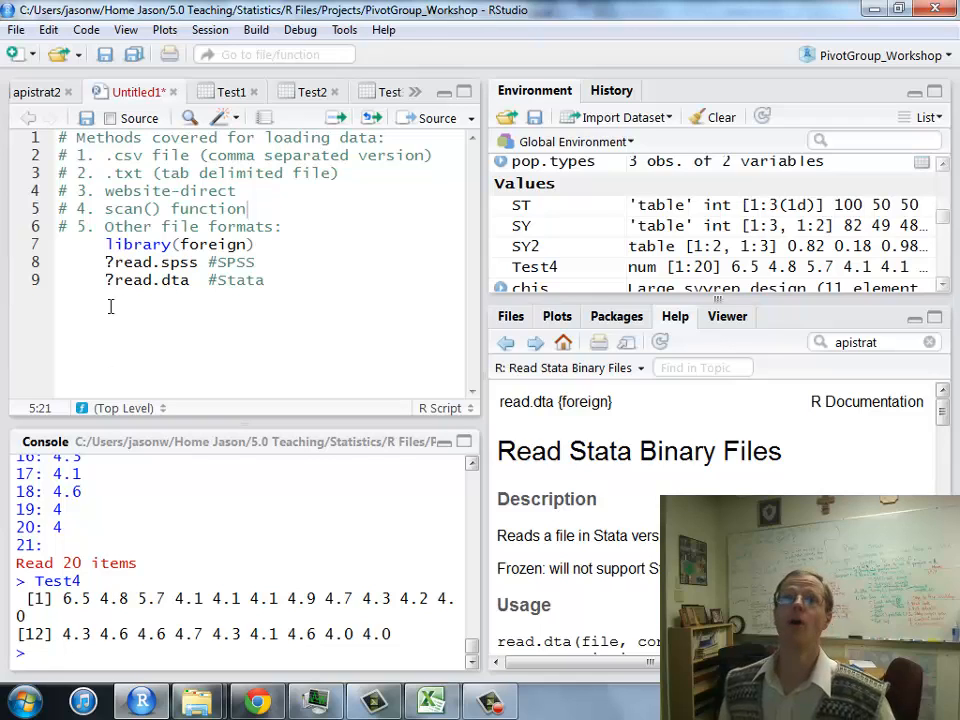
Run library(foreign) to load the foreign package
{"action": "left_click", "coordinate": [106, 244]}
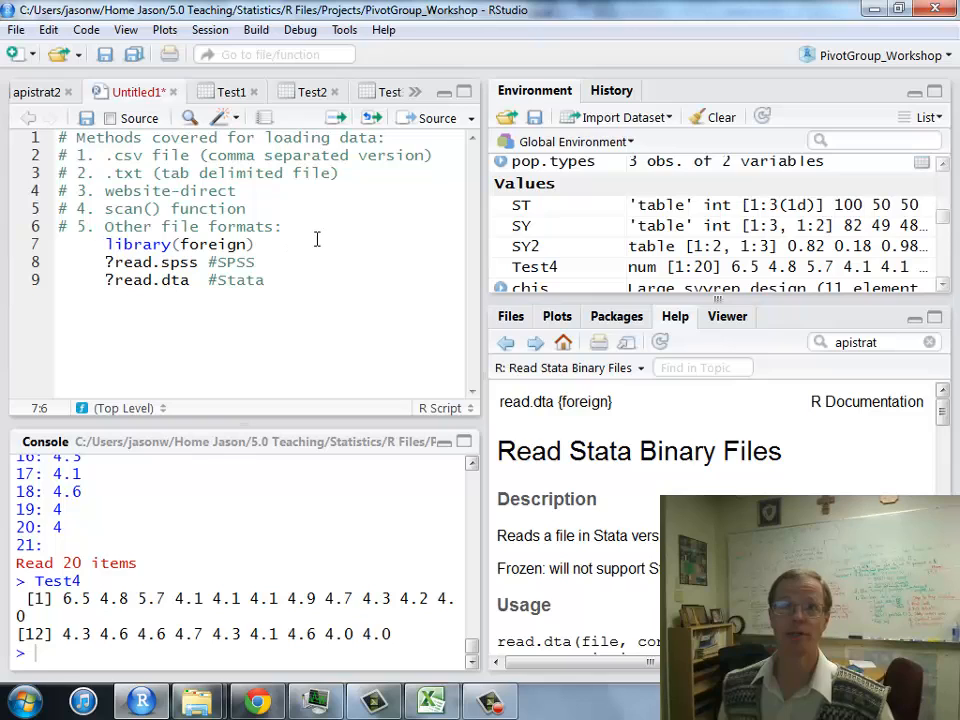
{"action": "left_click", "coordinate": [338, 120]}
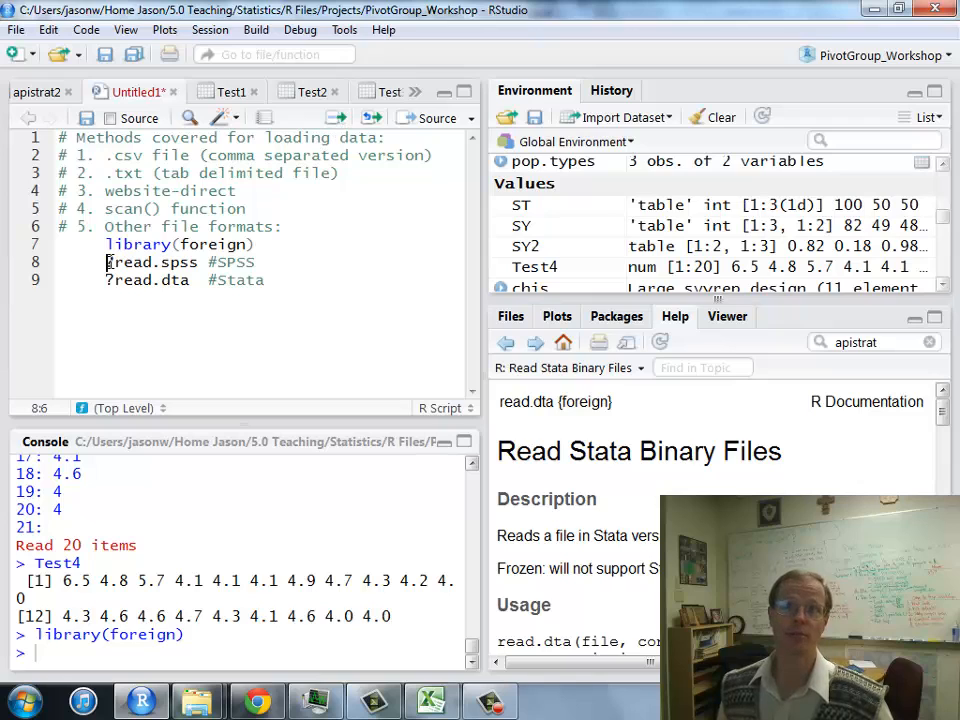
Run ?read.spss to show its help page, then highlight Stata on line 9
{"action": "left_click_drag", "start_coordinate": [106, 262], "coordinate": [199, 262]}
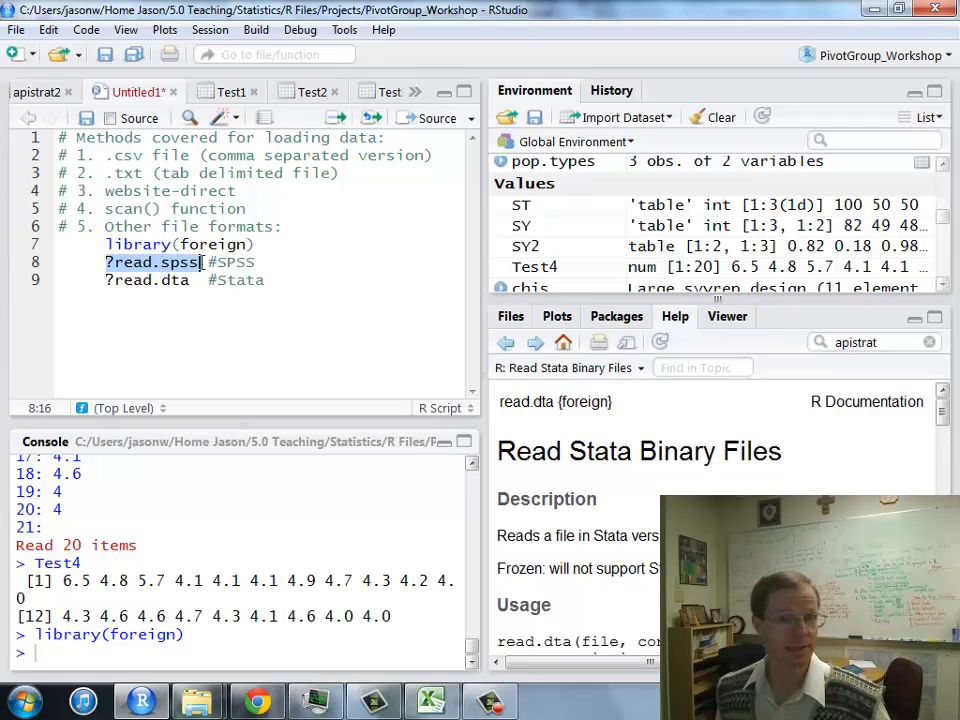
{"action": "left_click", "coordinate": [137, 263]}
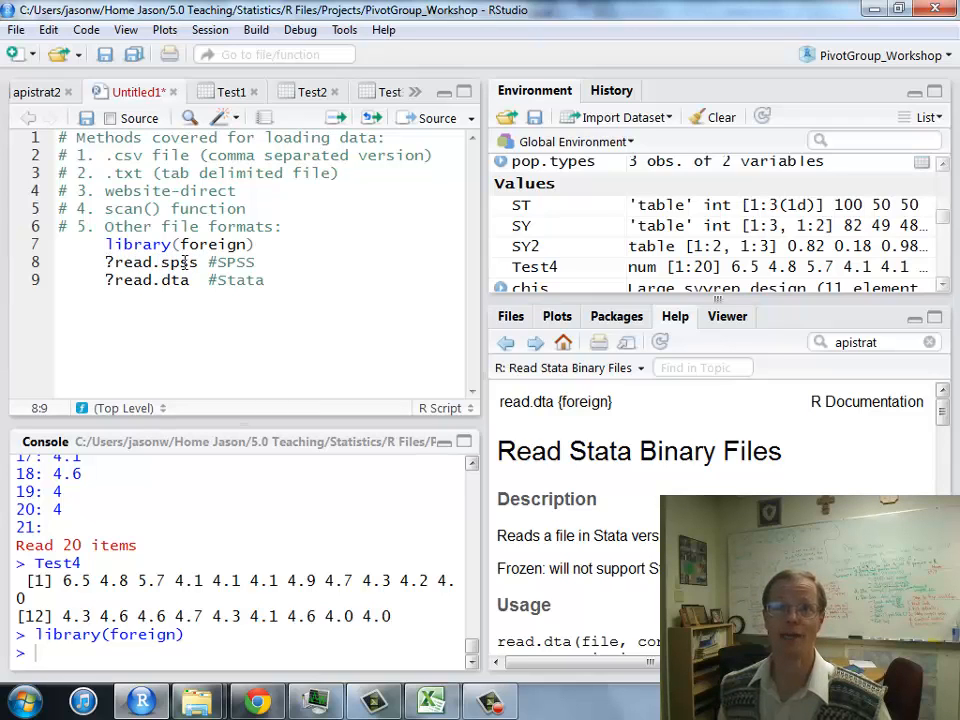
{"action": "left_click", "coordinate": [106, 262]}
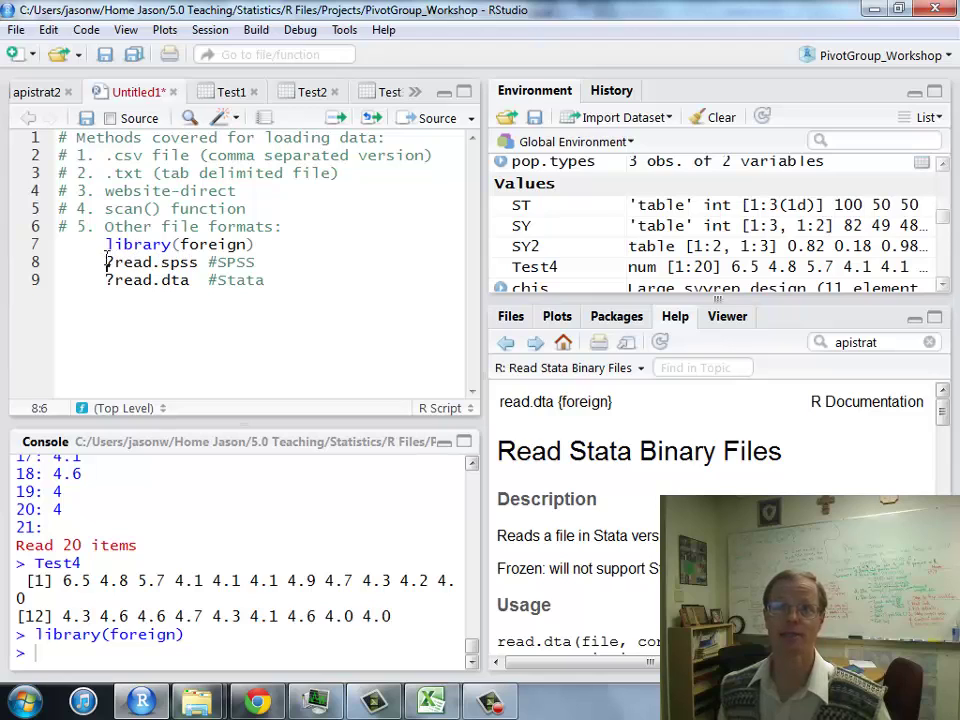
{"action": "left_click", "coordinate": [336, 118]}
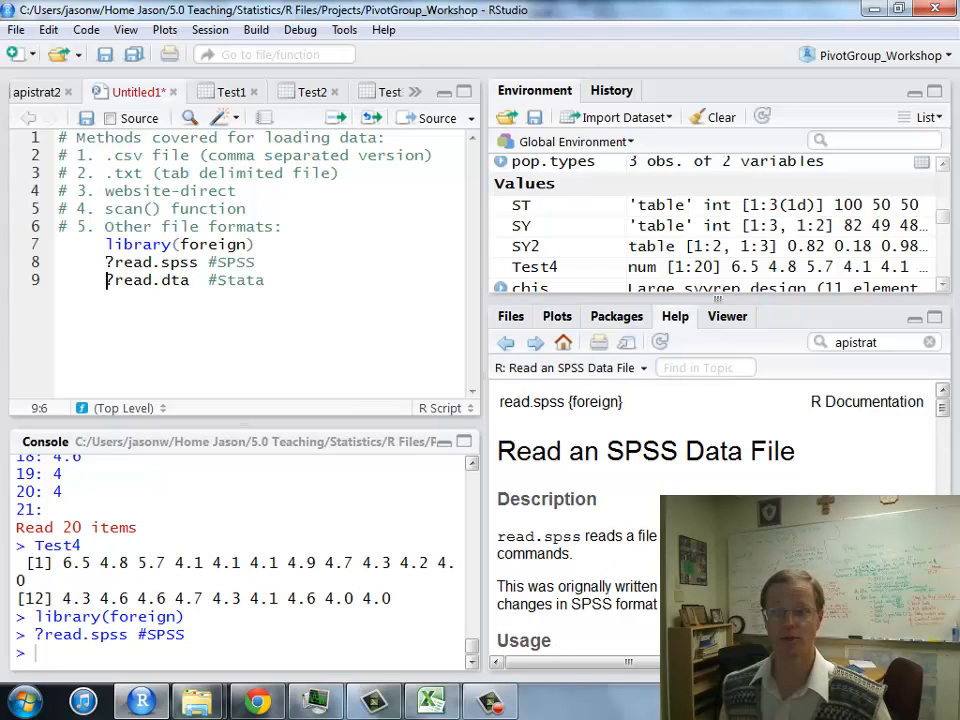
{"action": "left_click_drag", "start_coordinate": [218, 280], "coordinate": [267, 280]}
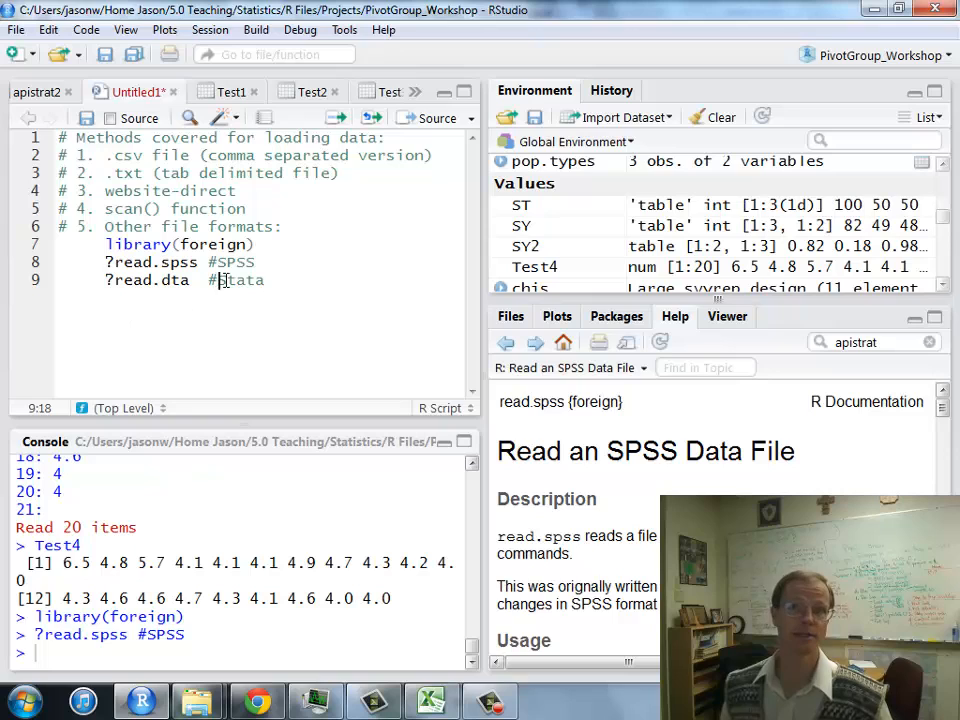